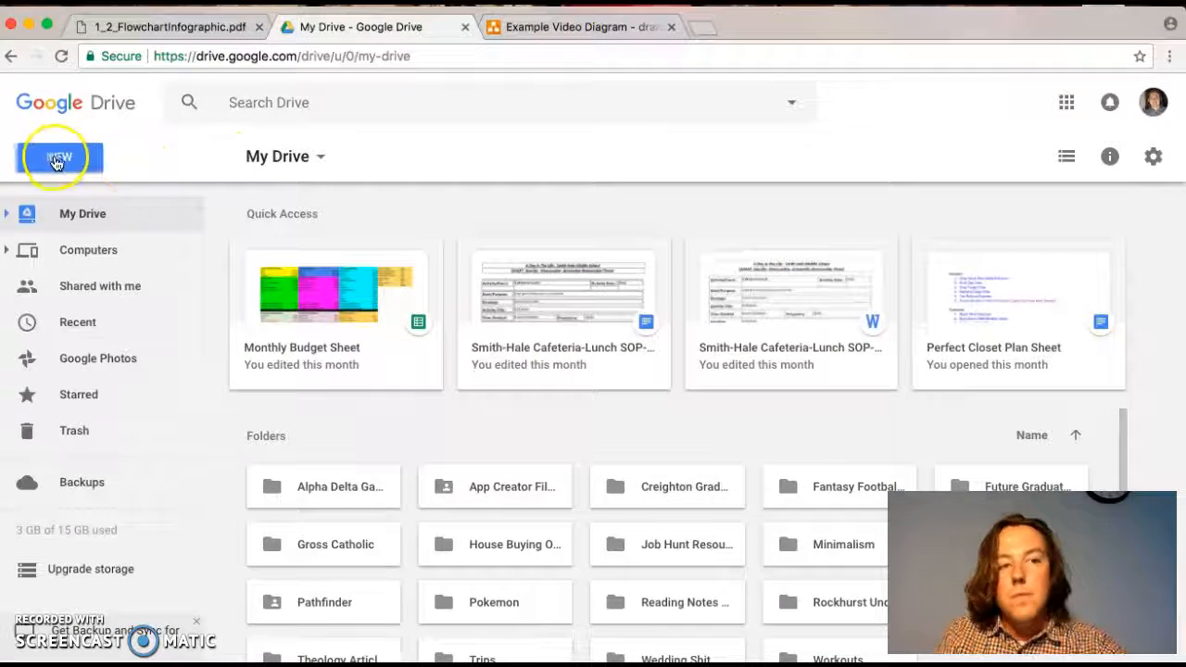
- Search the apps that can be connected to Drive for "draw.io"
{"action": "scroll", "coordinate": [62, 157], "scroll_direction": "up", "scroll_amount": 3}
{"action": "scroll", "coordinate": [62, 156], "scroll_direction": "up", "scroll_amount": 5}
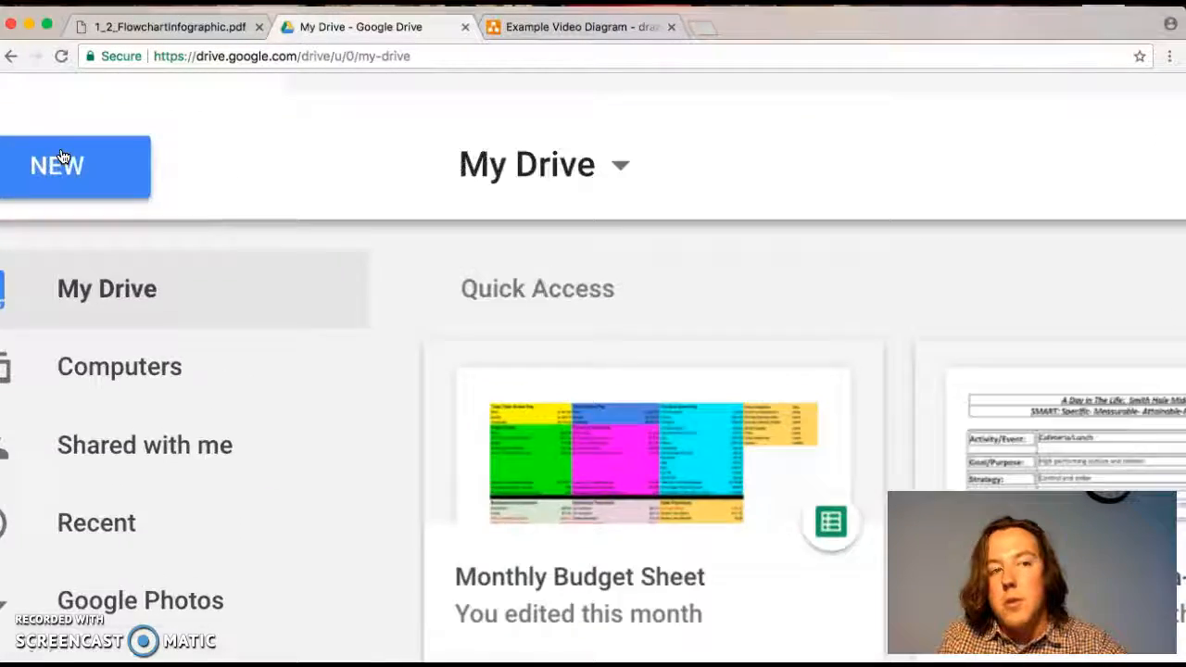
{"action": "scroll", "coordinate": [62, 156], "scroll_direction": "down", "scroll_amount": 8}
{"action": "left_click", "coordinate": [62, 157]}
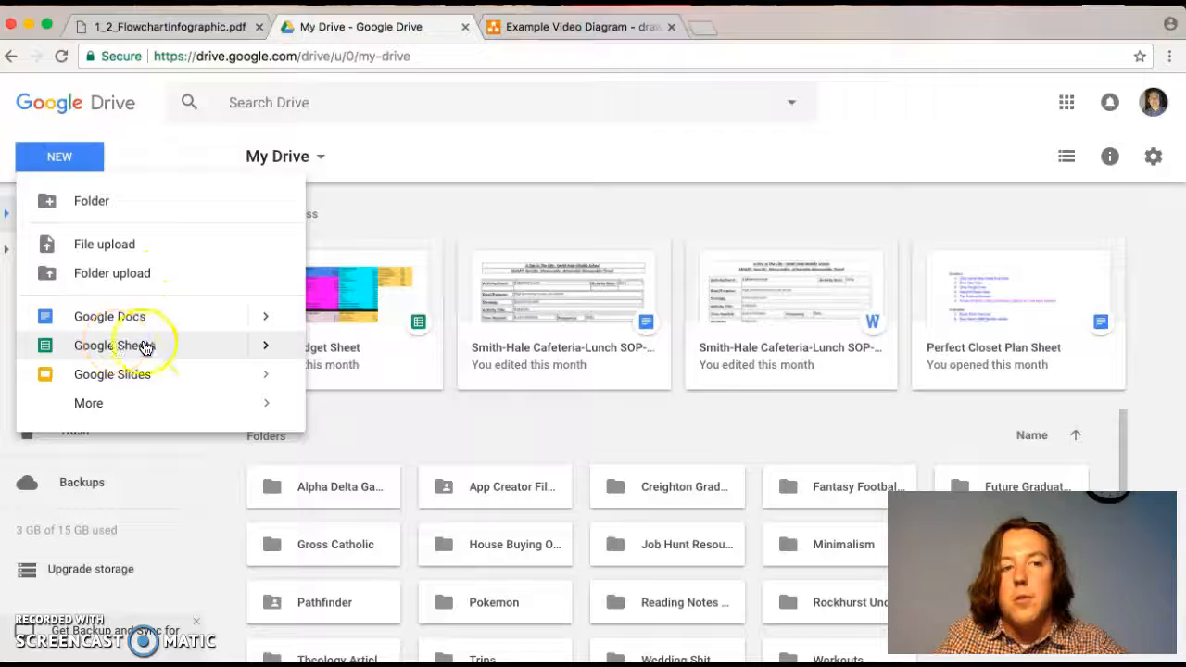
{"action": "left_click", "coordinate": [124, 414]}
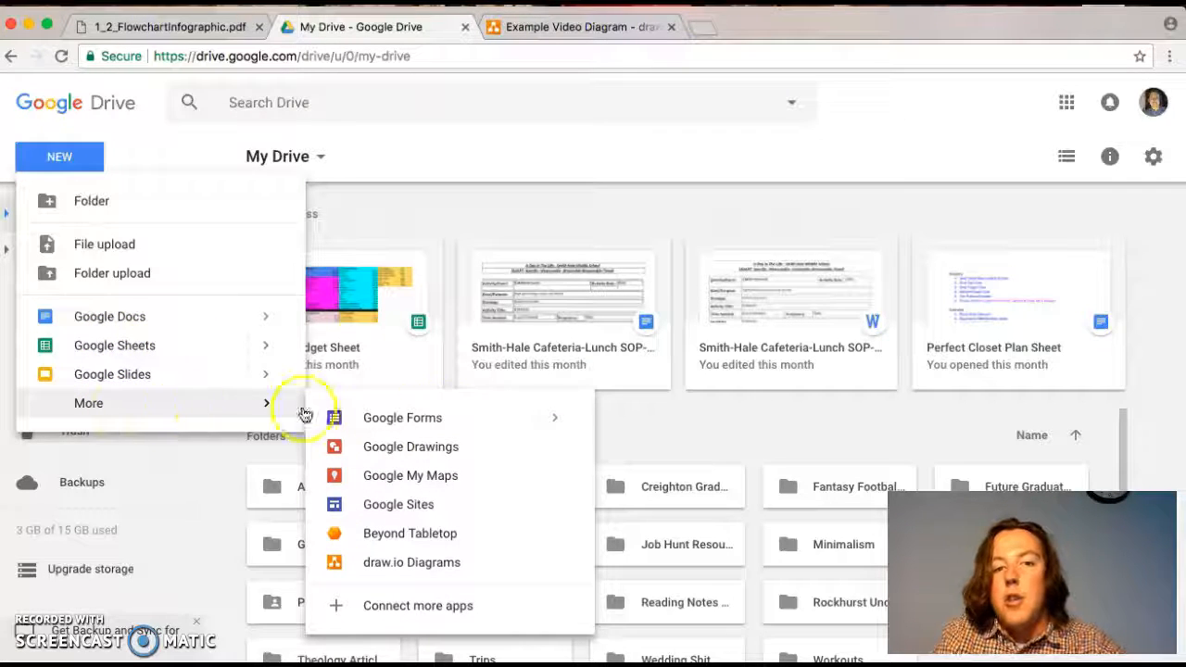
{"action": "left_click", "coordinate": [403, 608]}
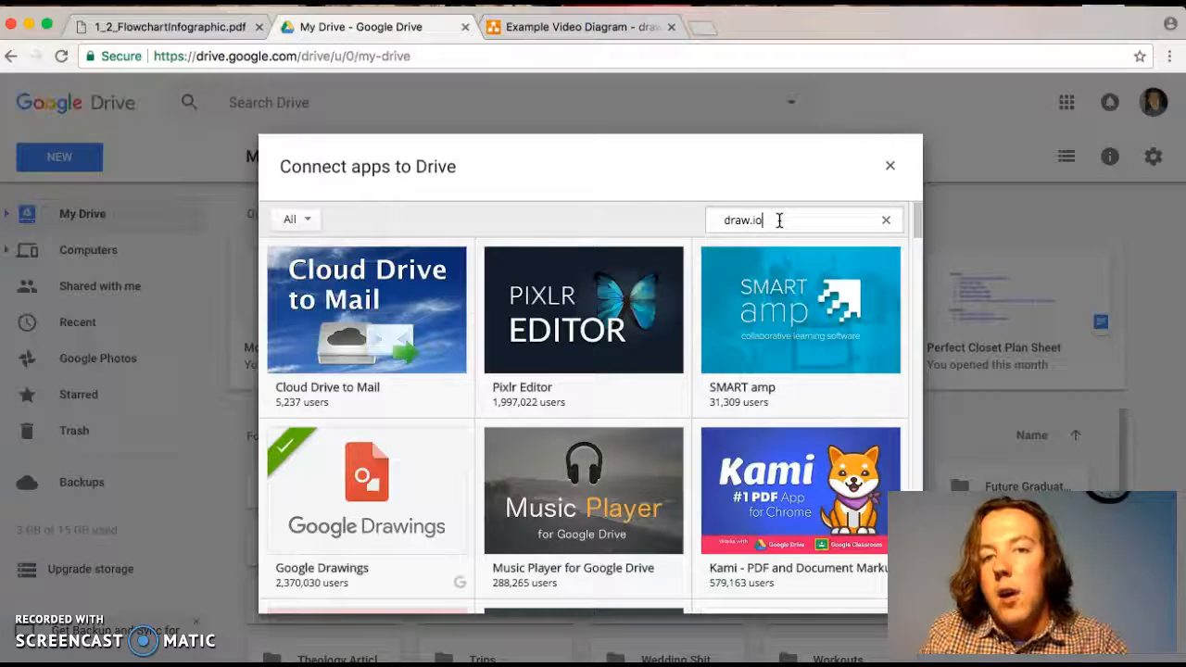
{"action": "key", "text": "Return"}
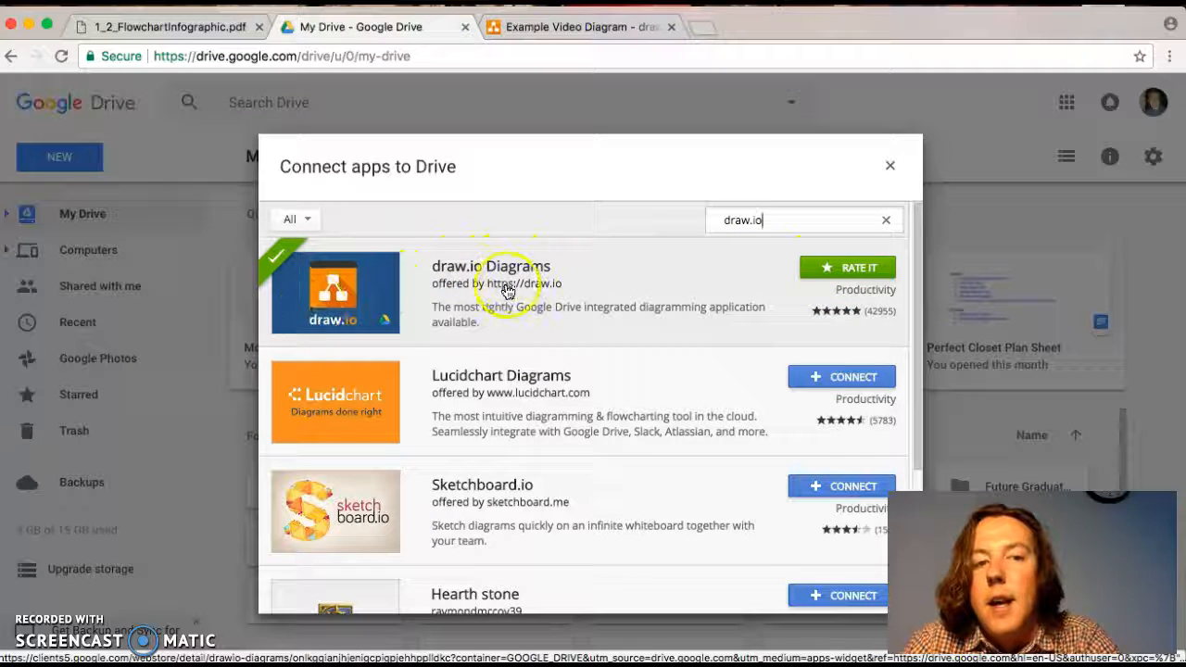
- Connect Lucidchart Diagrams to Drive, keep it as the default app for files it can open, and close the app list
{"action": "scroll", "coordinate": [373, 260], "scroll_direction": "up", "scroll_amount": 5}
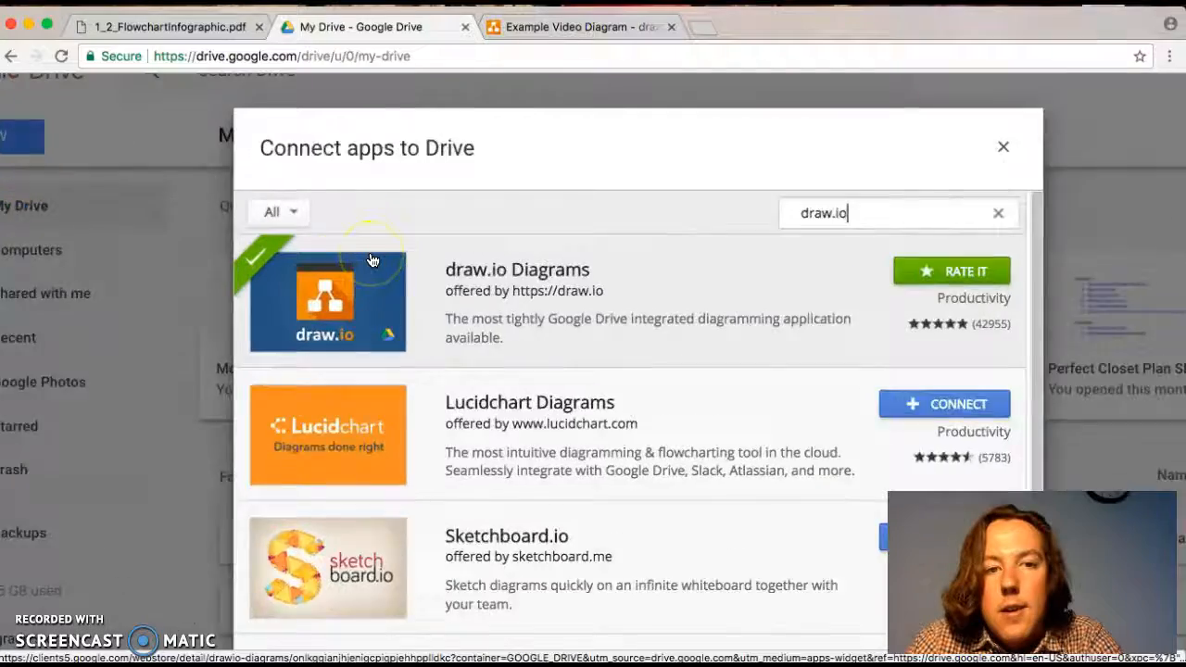
{"action": "scroll", "coordinate": [372, 260], "scroll_direction": "down", "scroll_amount": 2}
{"action": "scroll", "coordinate": [373, 261], "scroll_direction": "down", "scroll_amount": 3}
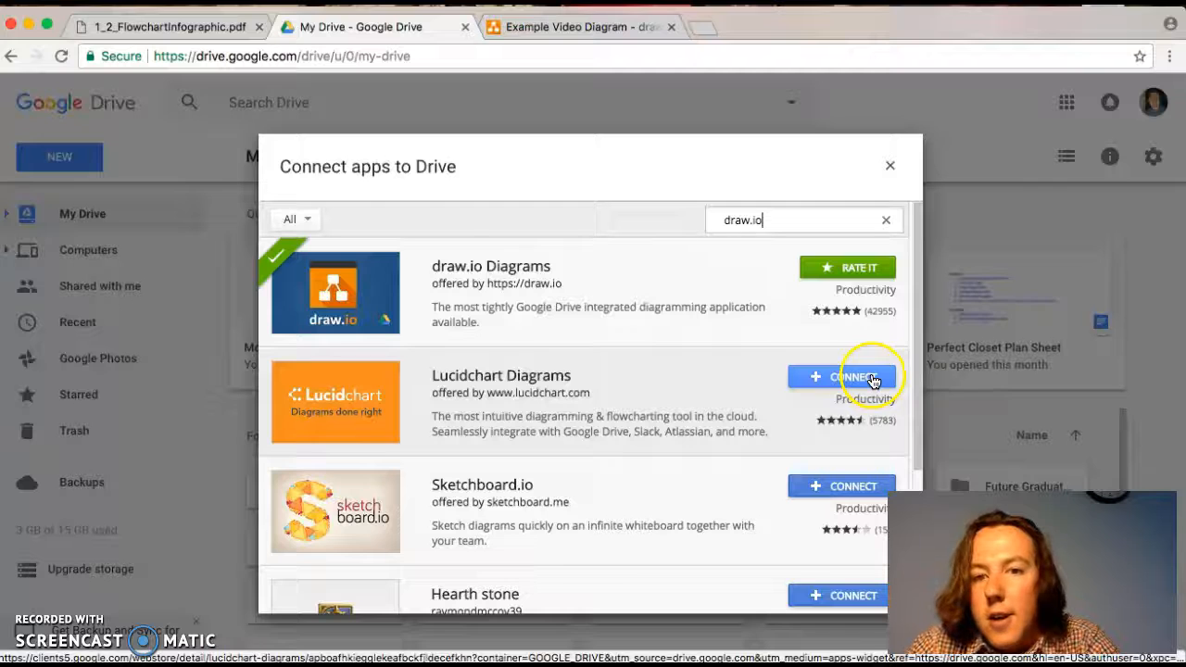
{"action": "left_click", "coordinate": [872, 381]}
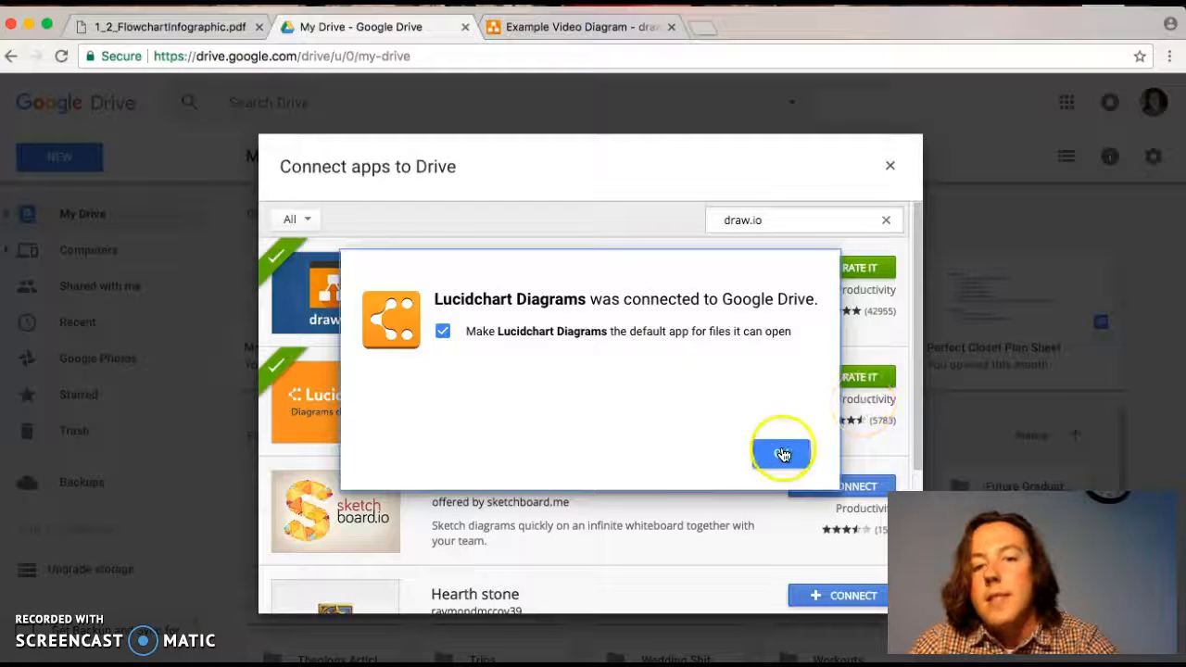
{"action": "left_click", "coordinate": [793, 461]}
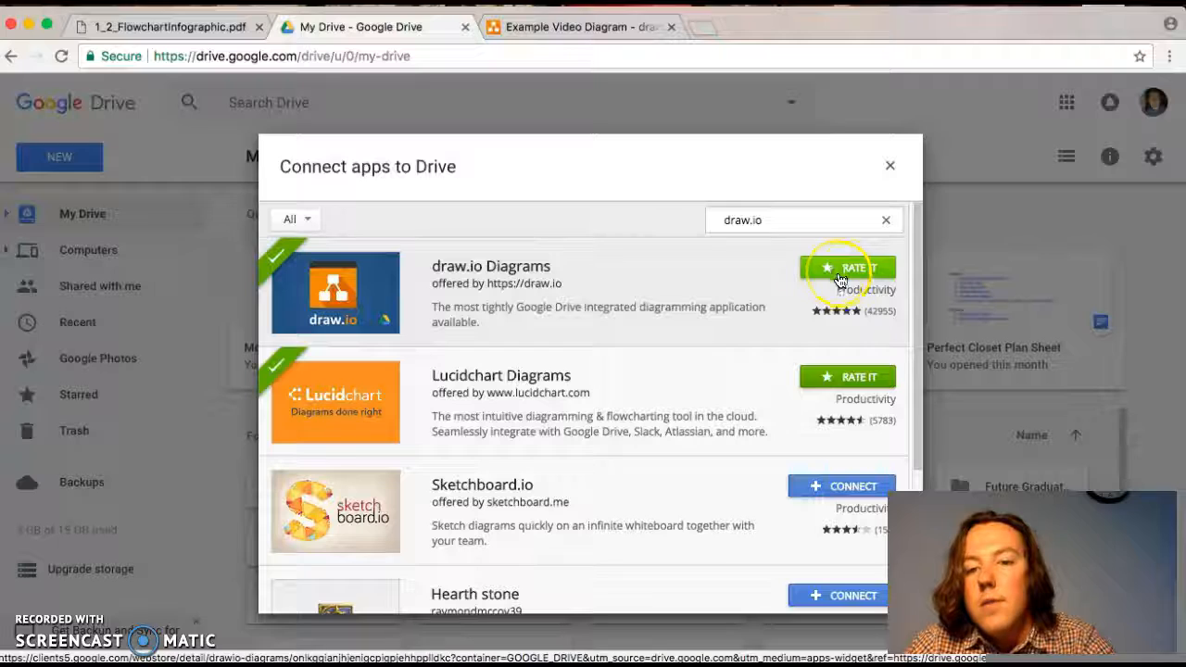
{"action": "left_click", "coordinate": [890, 165]}
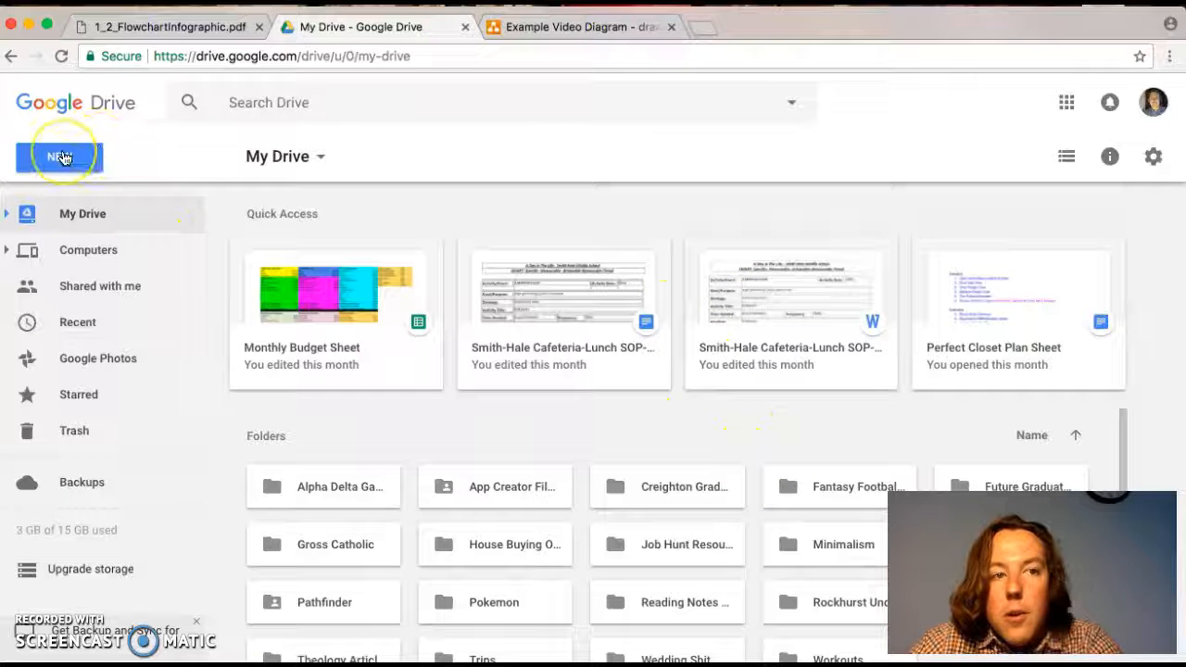
- Create a new draw.io Diagrams file from My Drive
{"action": "key", "text": "super+plus"}
{"action": "key", "text": "super+plus"}
{"action": "key", "text": "super+plus"}
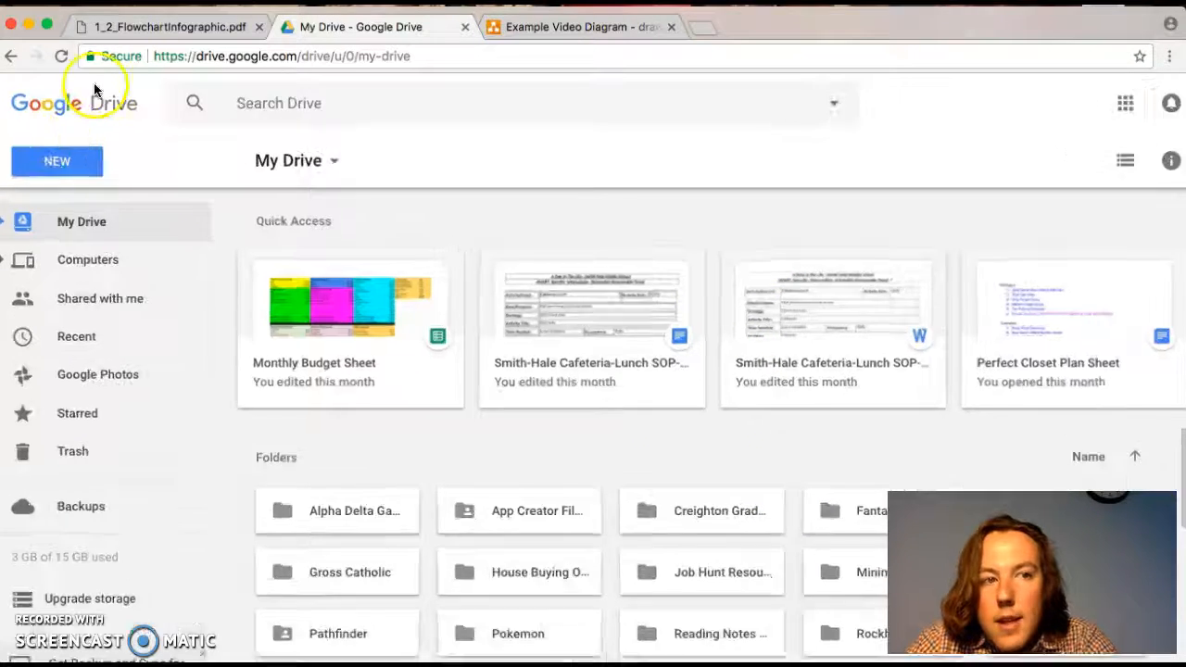
{"action": "left_click", "coordinate": [65, 191]}
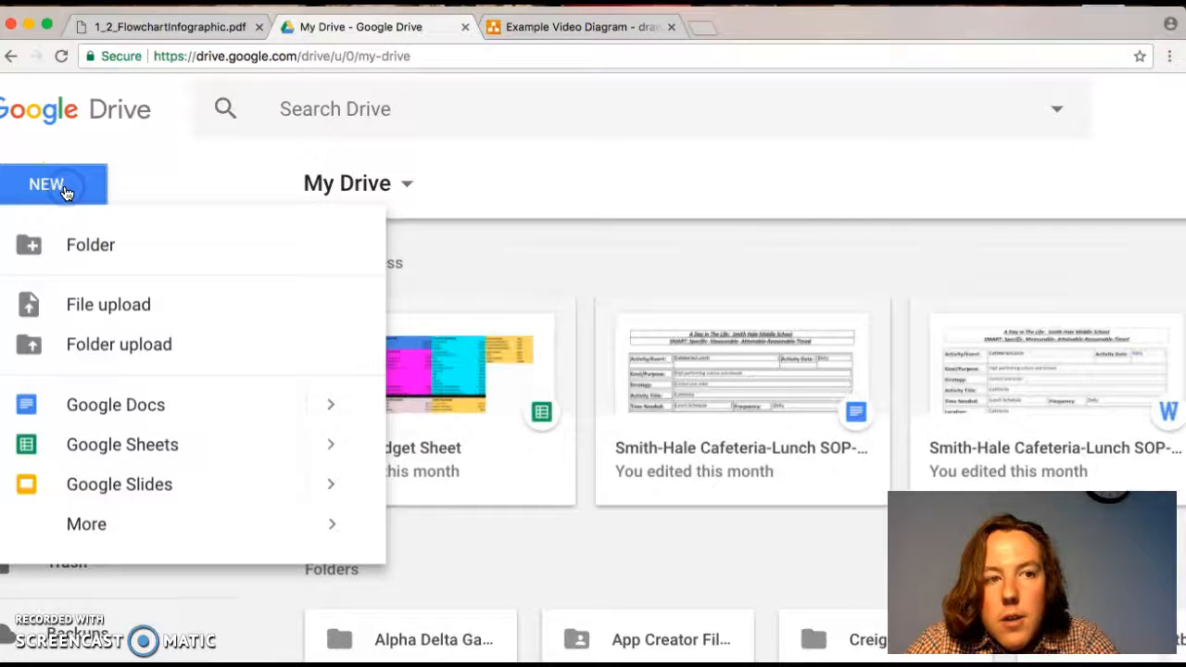
{"action": "mouse_move", "coordinate": [99, 522]}
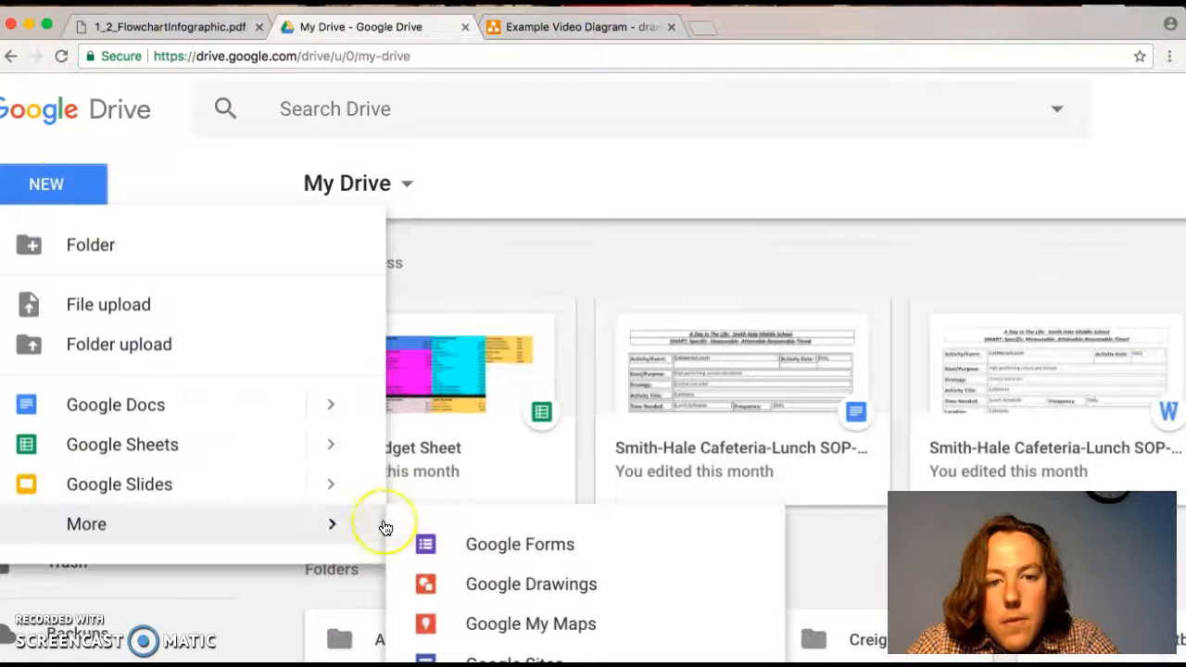
{"action": "key", "text": "super+minus"}
{"action": "key", "text": "super+minus"}
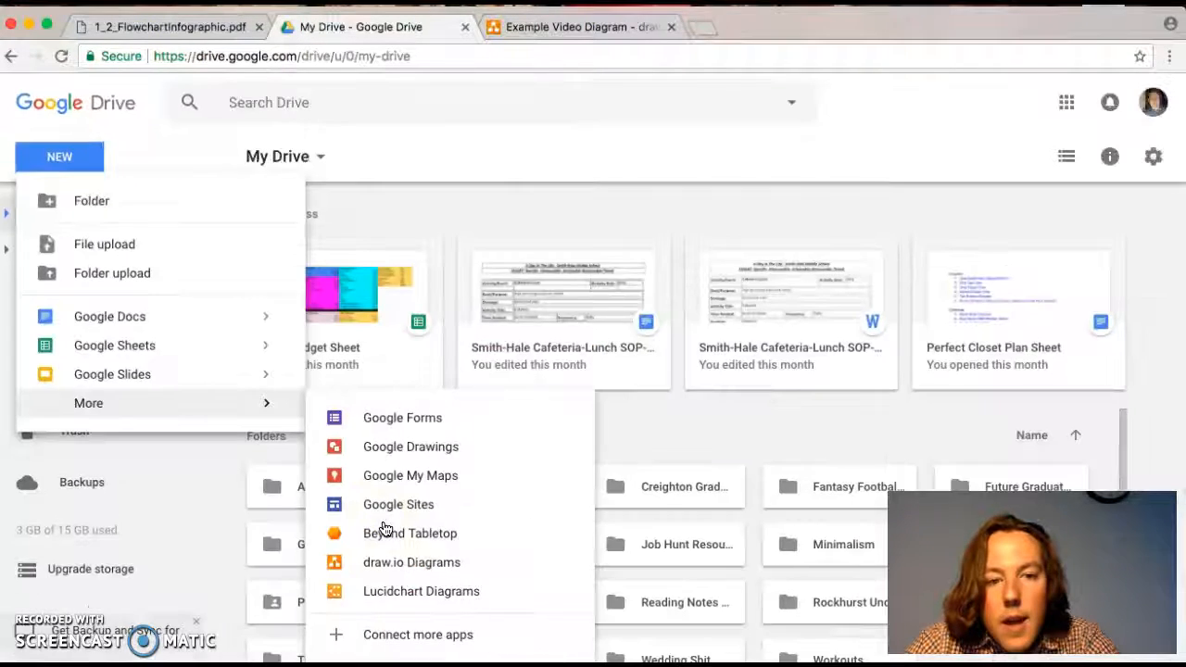
{"action": "left_click", "coordinate": [402, 574]}
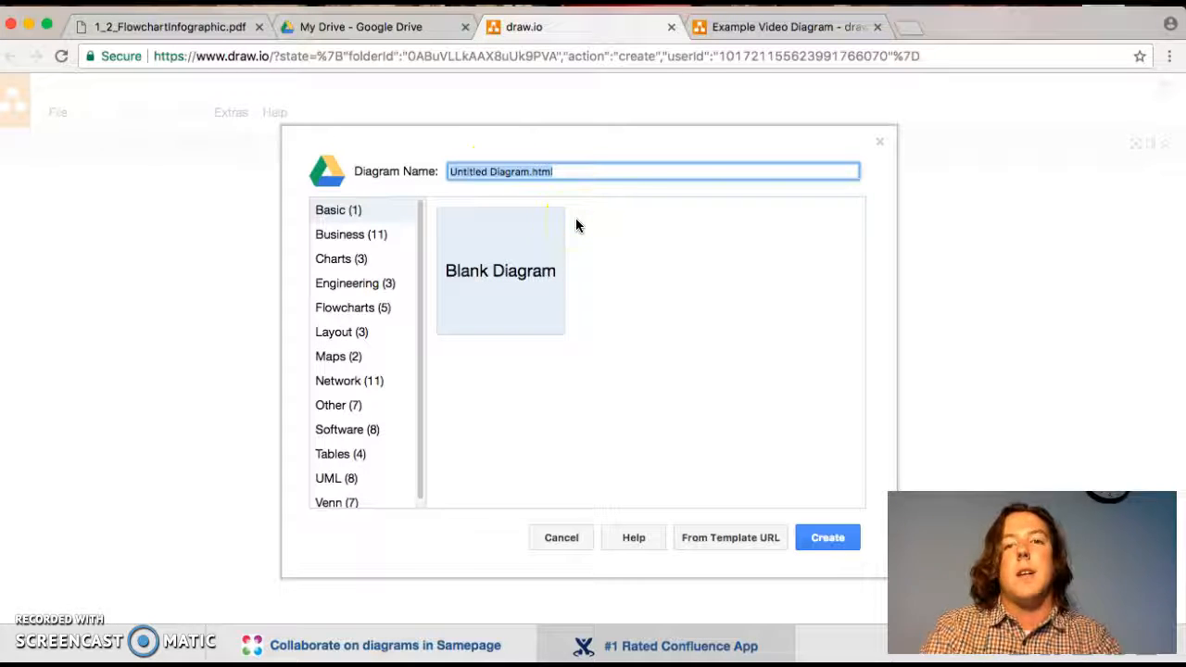
- Name the blank diagram "Example Video Diagram take 2." and create it
{"action": "type", "text": "Example"}
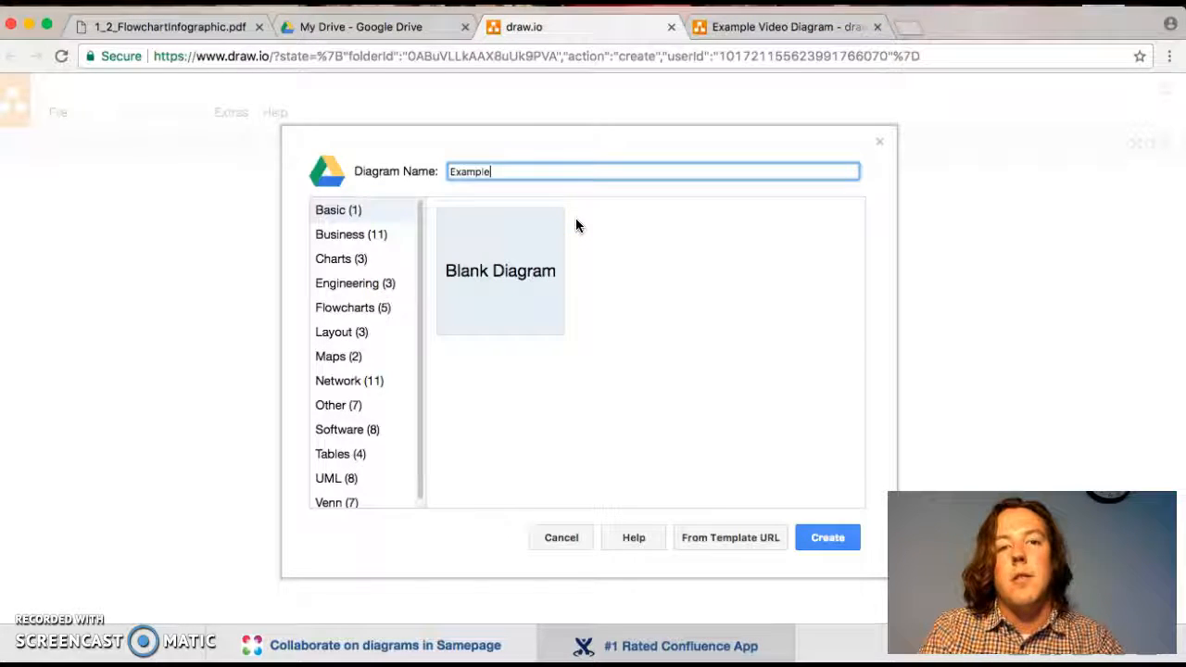
{"action": "type", "text": " Video Dia"}
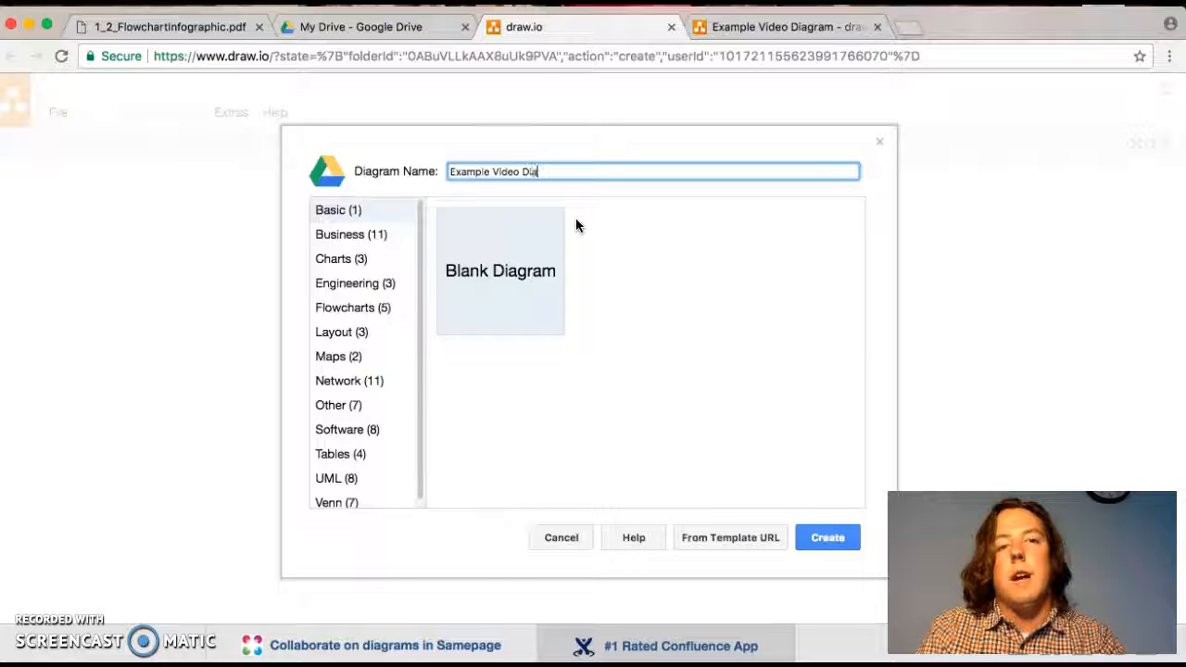
{"action": "type", "text": "gram"}
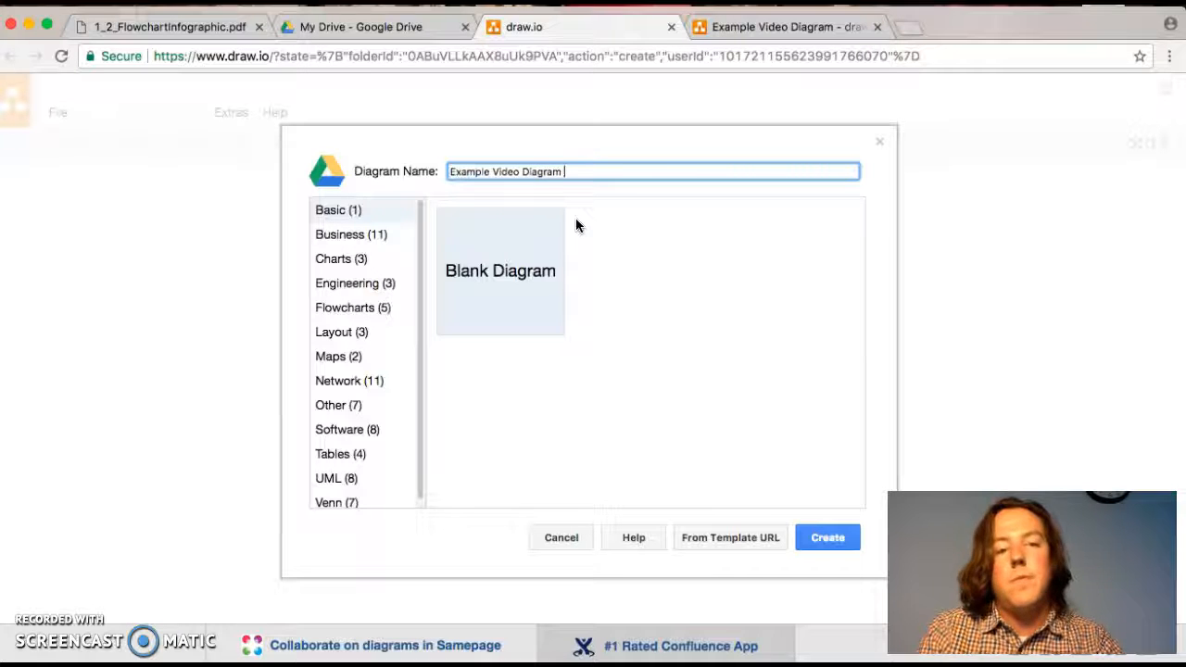
{"action": "type", "text": " take 2."}
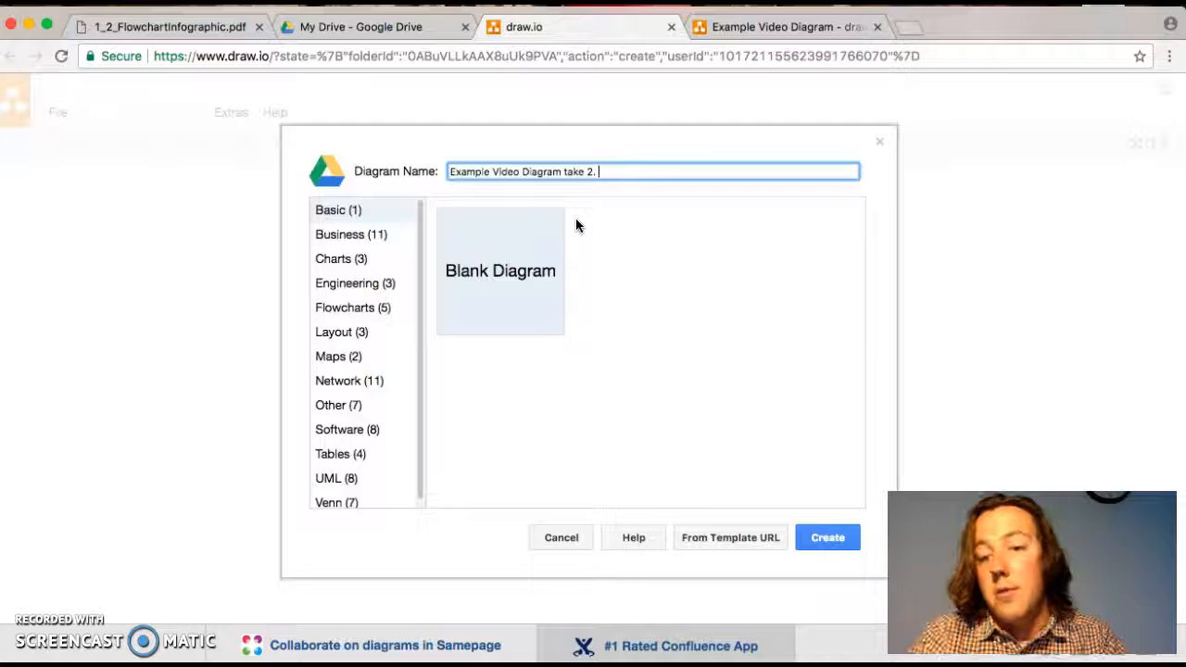
{"action": "left_click", "coordinate": [840, 547]}
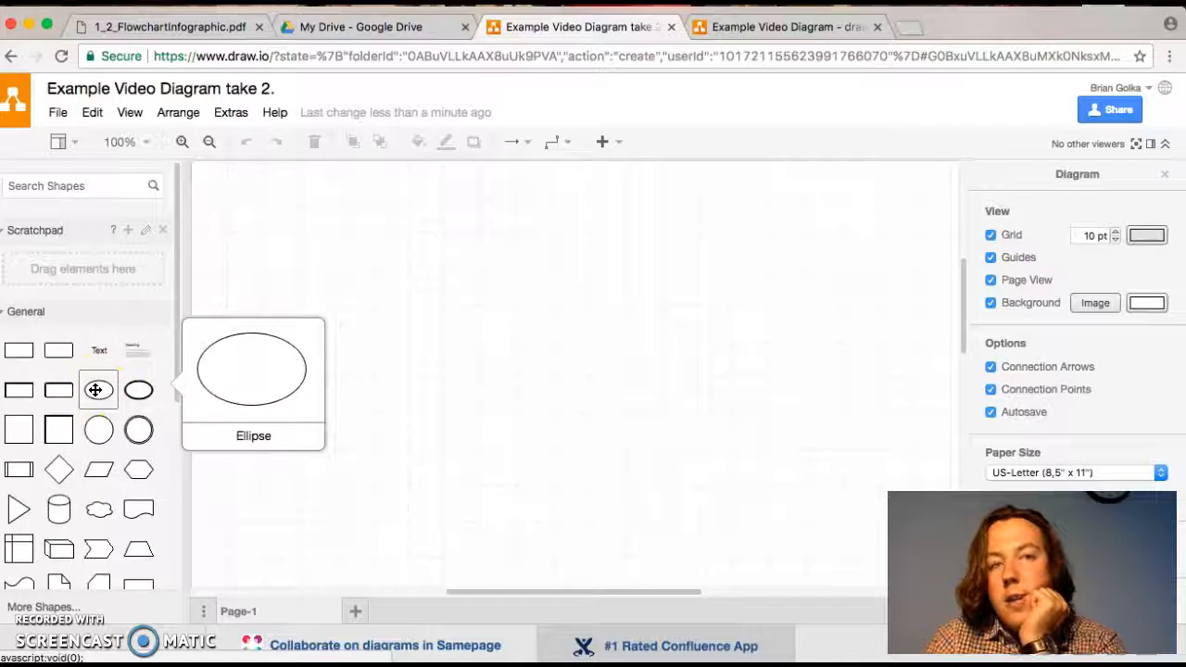
- Check the flowchart infographic PDF, then add an ellipse to the new diagram and label it "Begin"
{"action": "left_click", "coordinate": [167, 25]}
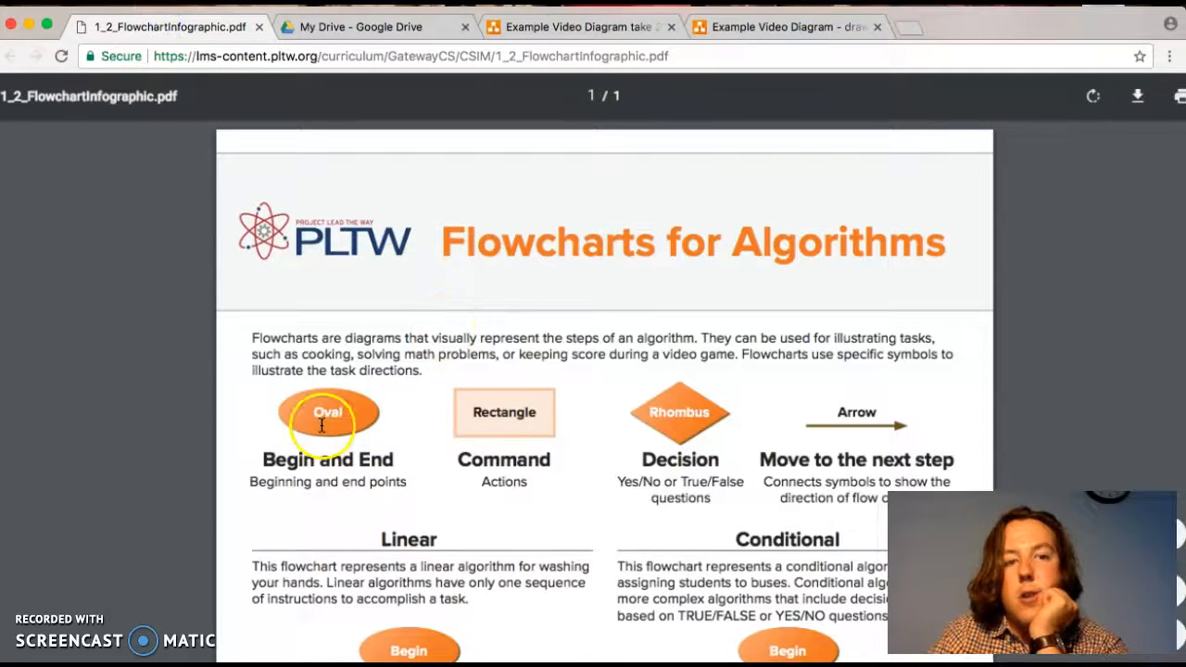
{"action": "left_click", "coordinate": [579, 27]}
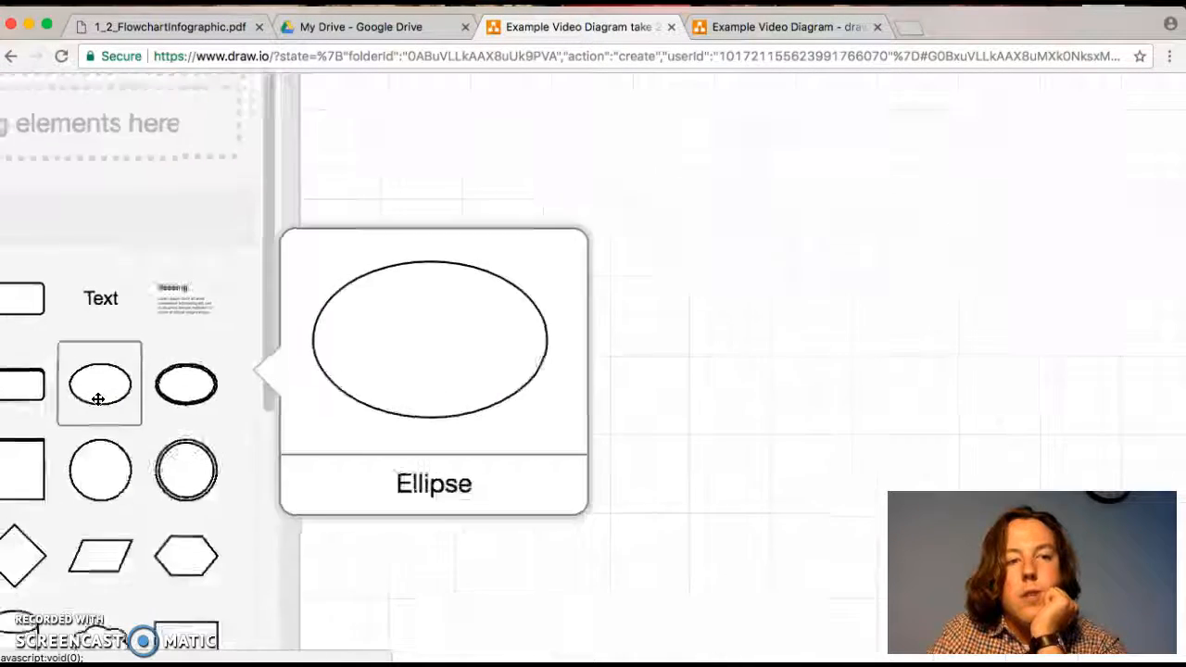
{"action": "left_click", "coordinate": [98, 399]}
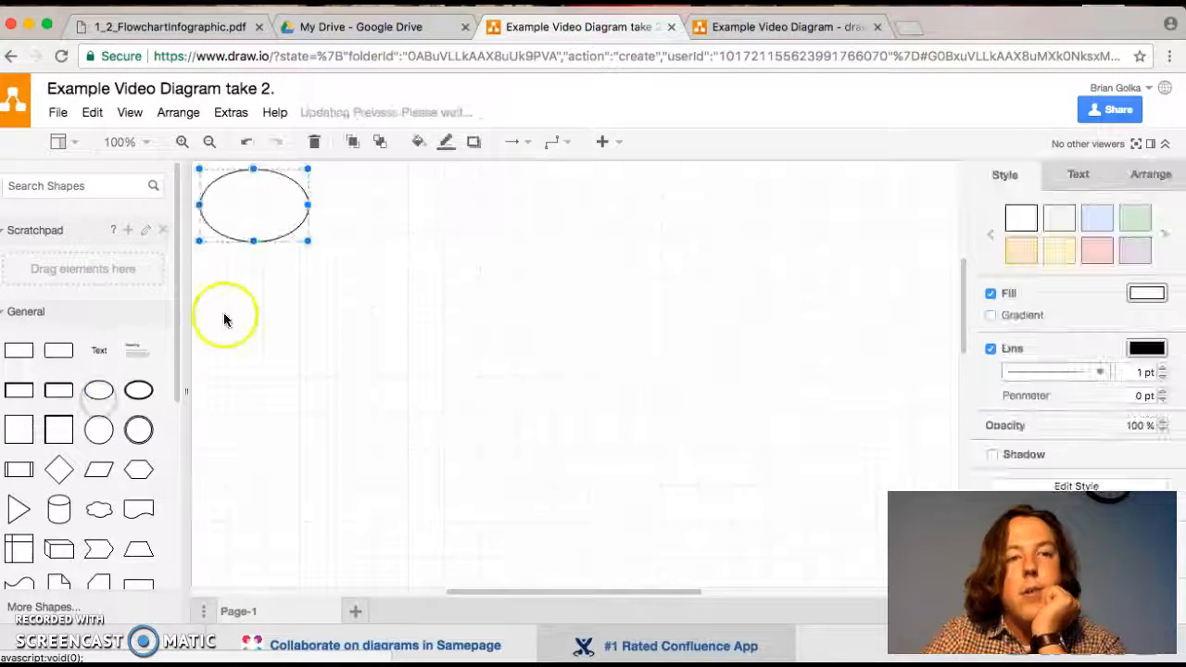
{"action": "double_click", "coordinate": [268, 192]}
{"action": "type", "text": "Begin"}
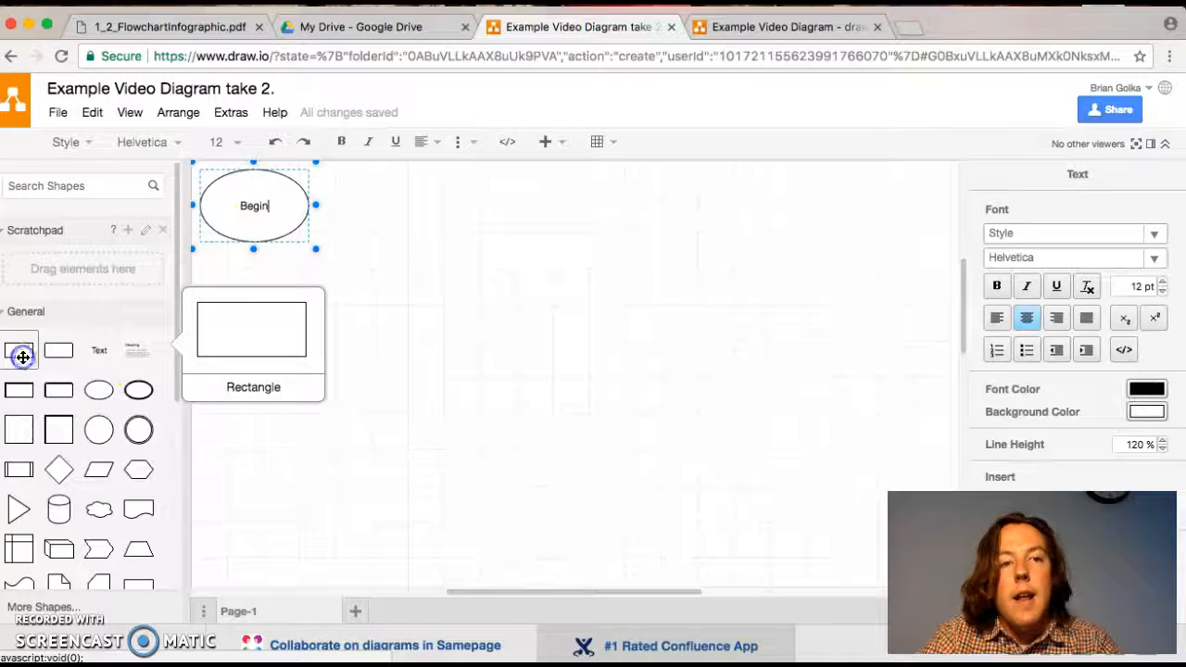
- Add a rectangle below the Begin ellipse and label it "Steal your mama's toothpaste."
{"action": "left_click_drag", "start_coordinate": [21, 353], "coordinate": [285, 316]}
{"action": "double_click", "coordinate": [271, 294]}
{"action": "type", "text": "Sel"}
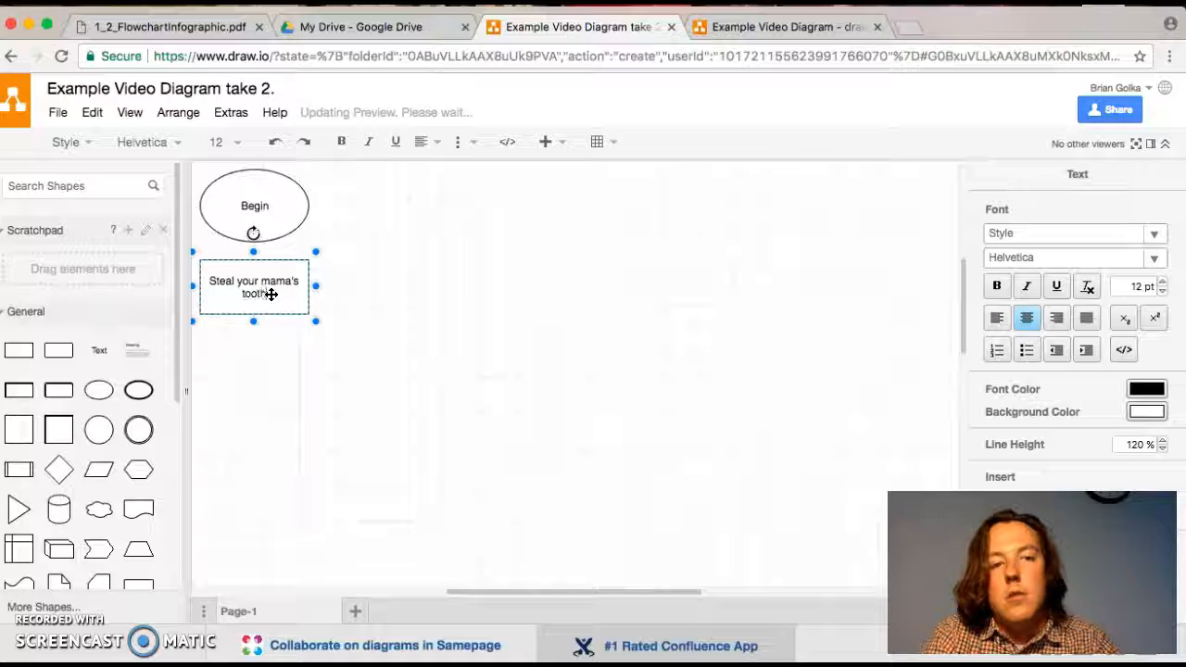
{"action": "type", "text": "s"}
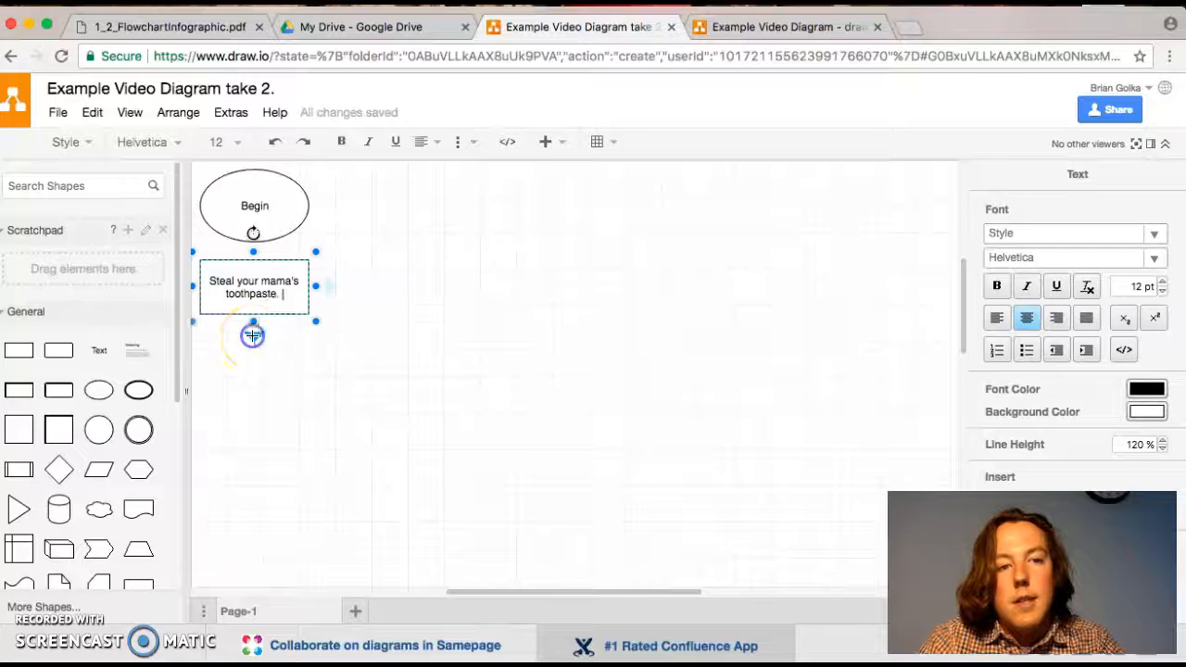
{"action": "left_click", "coordinate": [253, 335]}
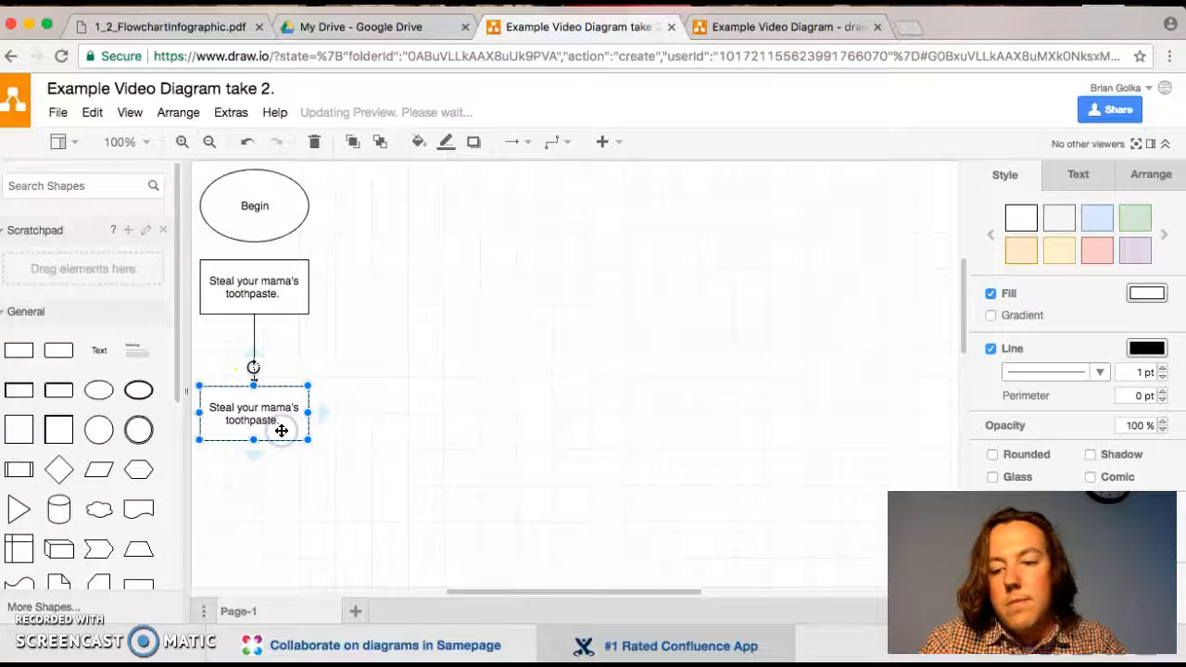
{"action": "key", "text": "Delete"}
{"action": "left_click", "coordinate": [254, 375]}
{"action": "key", "text": "Delete"}
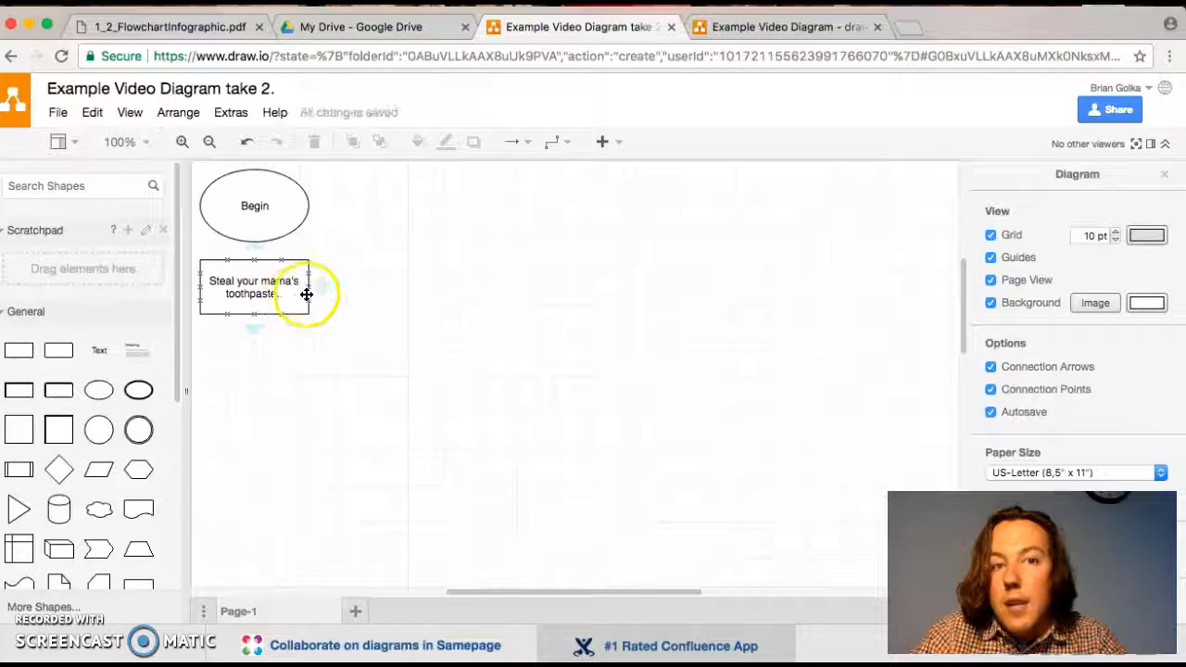
- Review the symbols in the flowchart infographic PDF and connect the Begin ellipse to the toothpaste rectangle with an arrow
{"action": "left_click", "coordinate": [160, 27]}
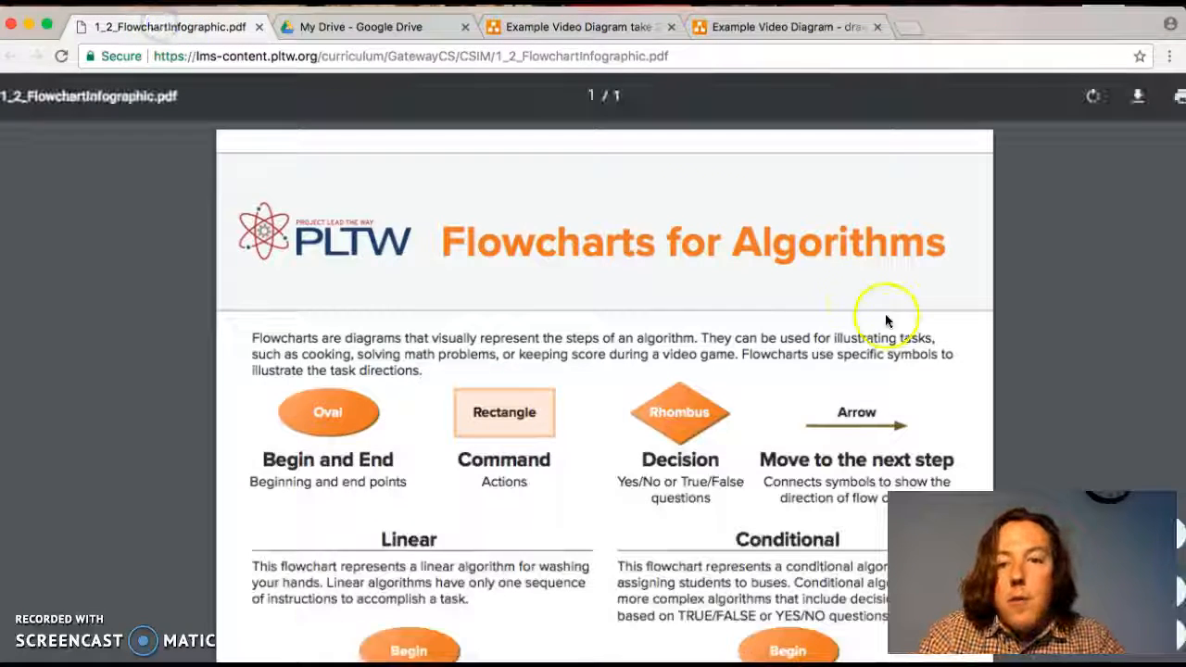
{"action": "scroll", "coordinate": [807, 397], "scroll_direction": "down", "scroll_amount": 5}
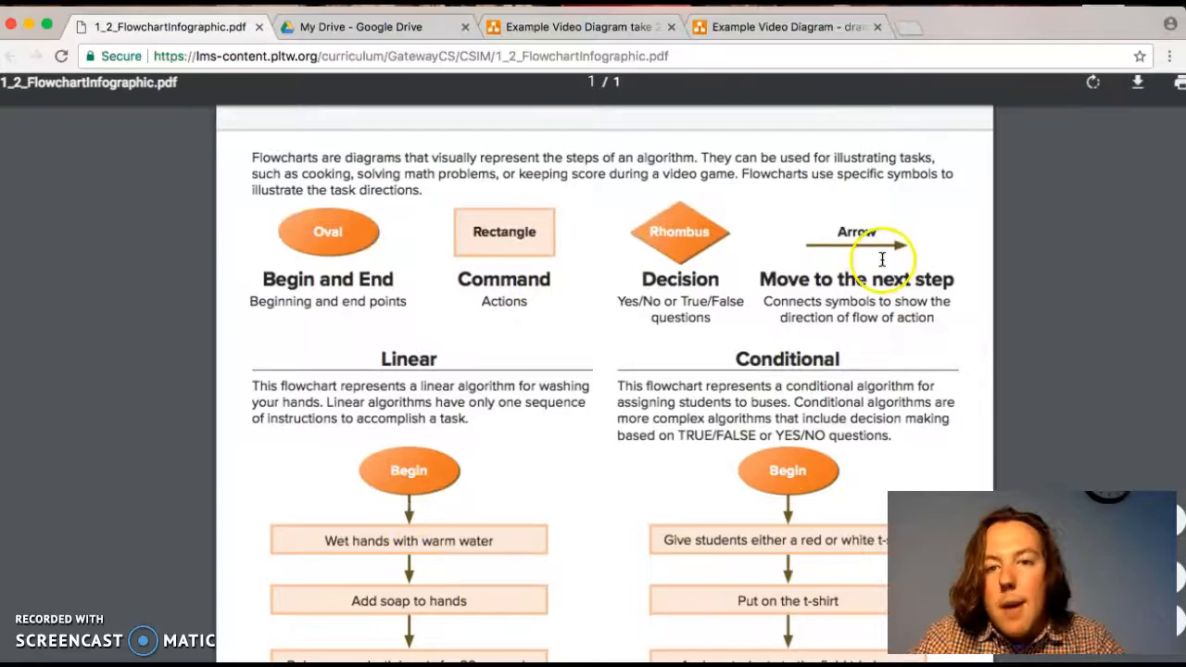
{"action": "scroll", "coordinate": [857, 235], "scroll_direction": "up", "scroll_amount": 5}
{"action": "scroll", "coordinate": [856, 238], "scroll_direction": "down", "scroll_amount": 5}
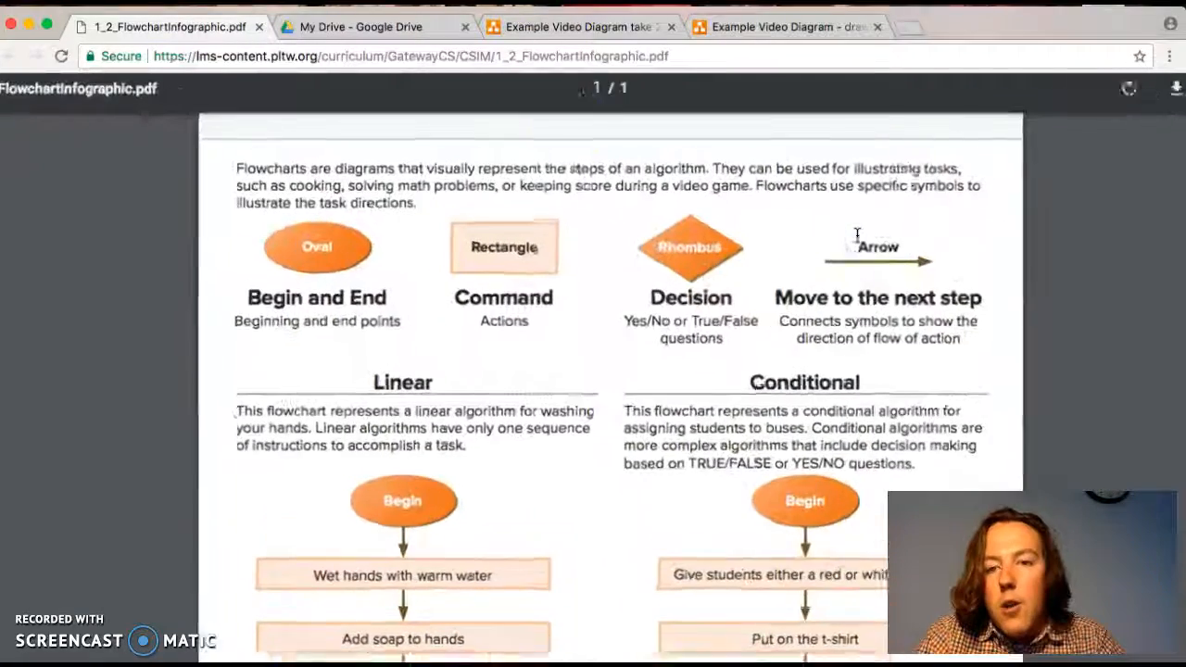
{"action": "left_click", "coordinate": [596, 23]}
{"action": "left_click", "coordinate": [256, 188]}
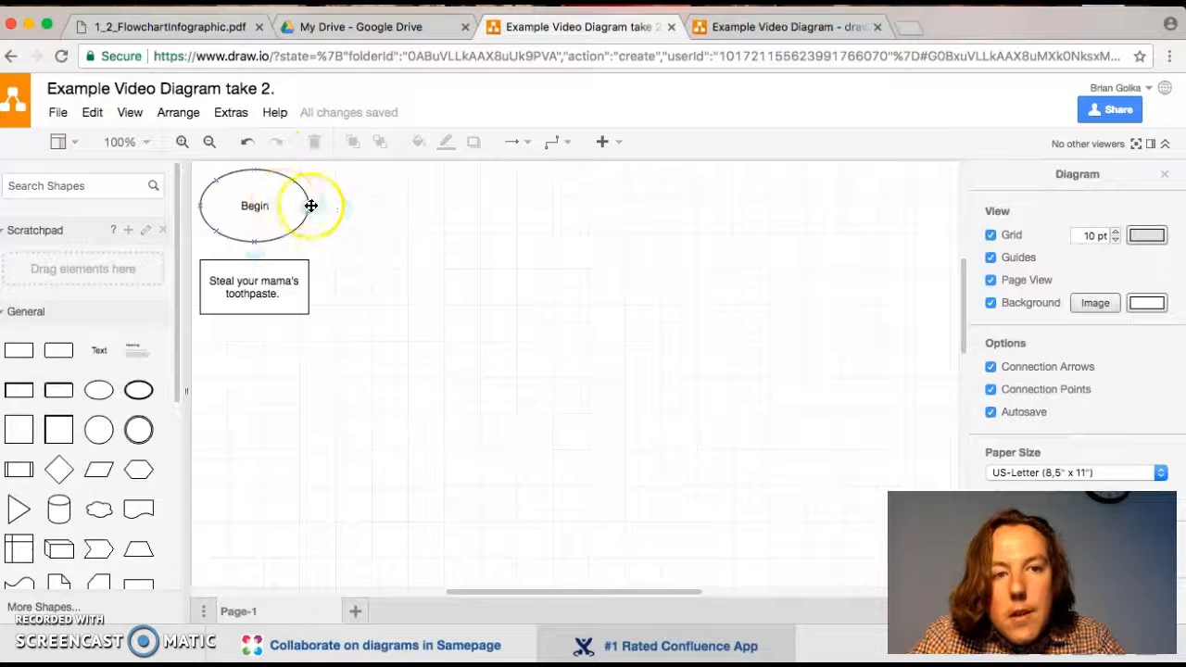
{"action": "left_click", "coordinate": [253, 256]}
{"action": "left_click", "coordinate": [384, 311]}
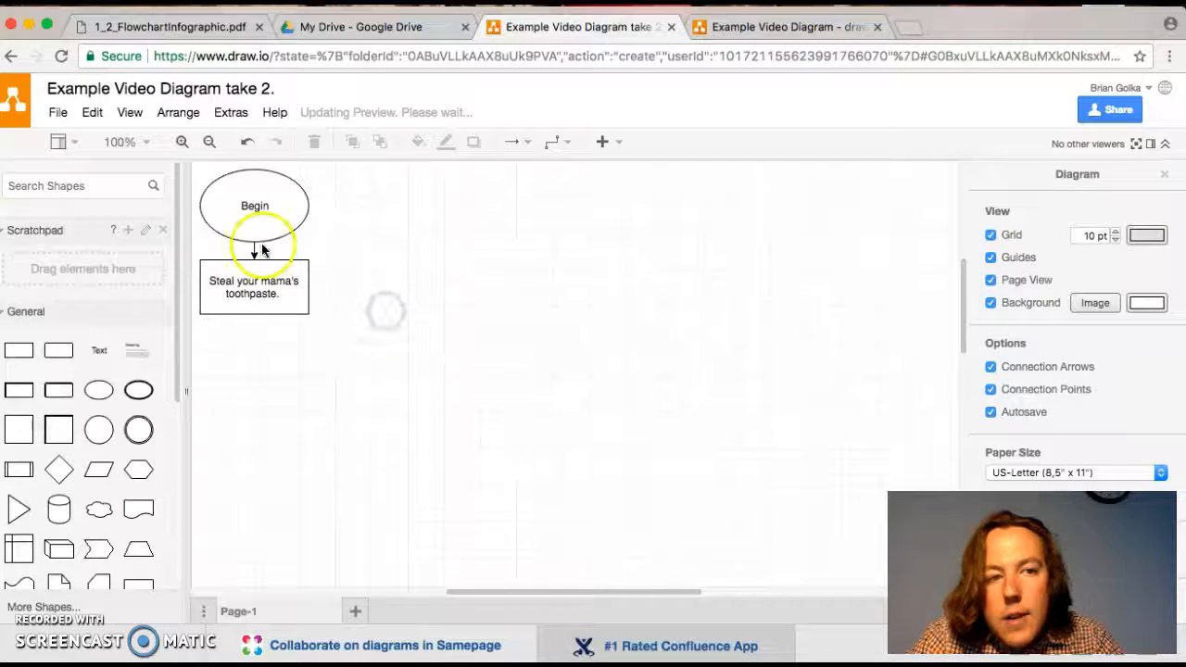
- Add the label "Type something" to the arrow between the Begin ellipse and the toothpaste rectangle
{"action": "scroll", "coordinate": [268, 237], "scroll_direction": "up", "scroll_amount": 5}
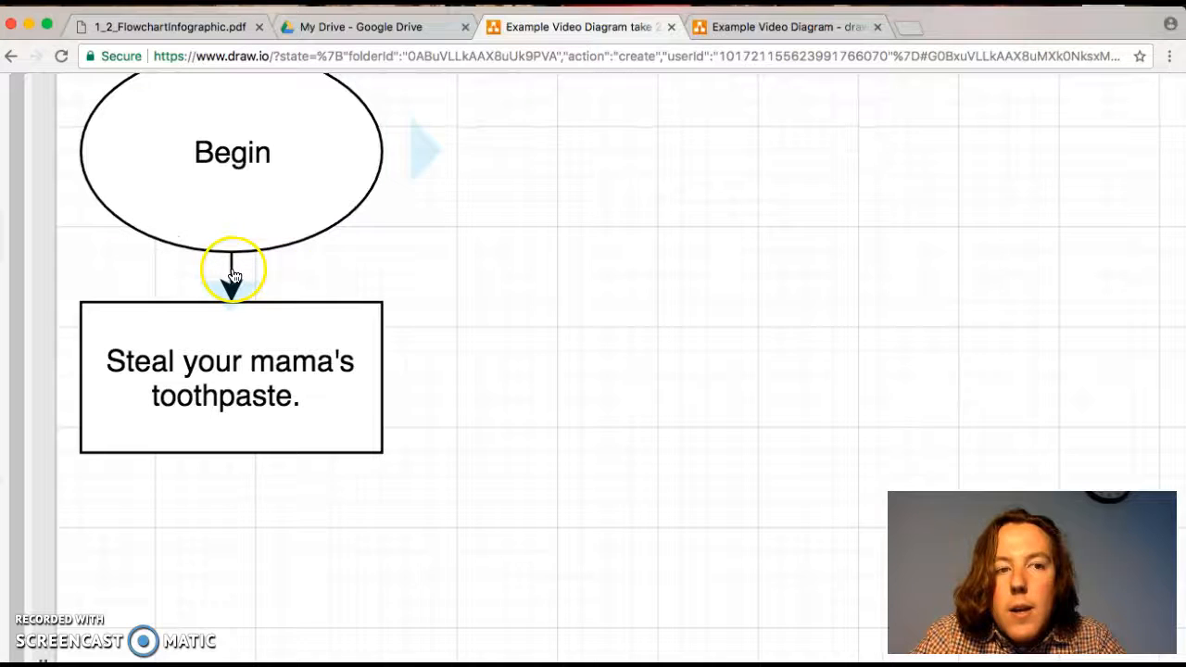
{"action": "left_click", "coordinate": [234, 276]}
{"action": "type", "text": "Type "}
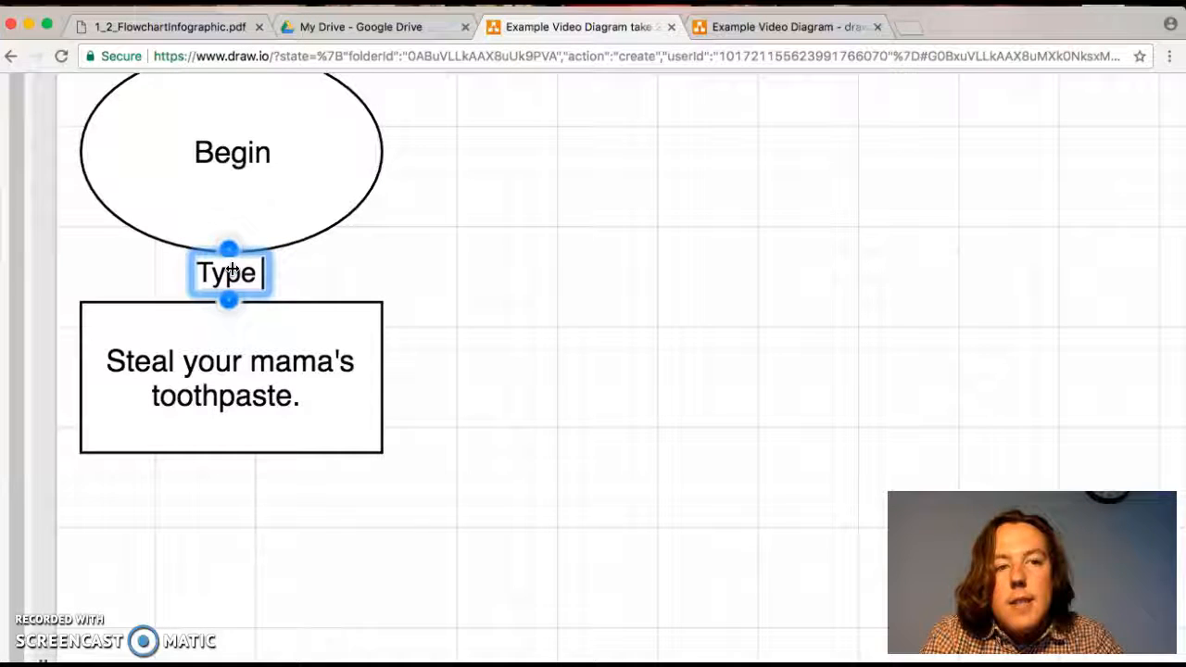
{"action": "type", "text": "something"}
{"action": "left_click", "coordinate": [392, 254]}
{"action": "left_click", "coordinate": [423, 257]}
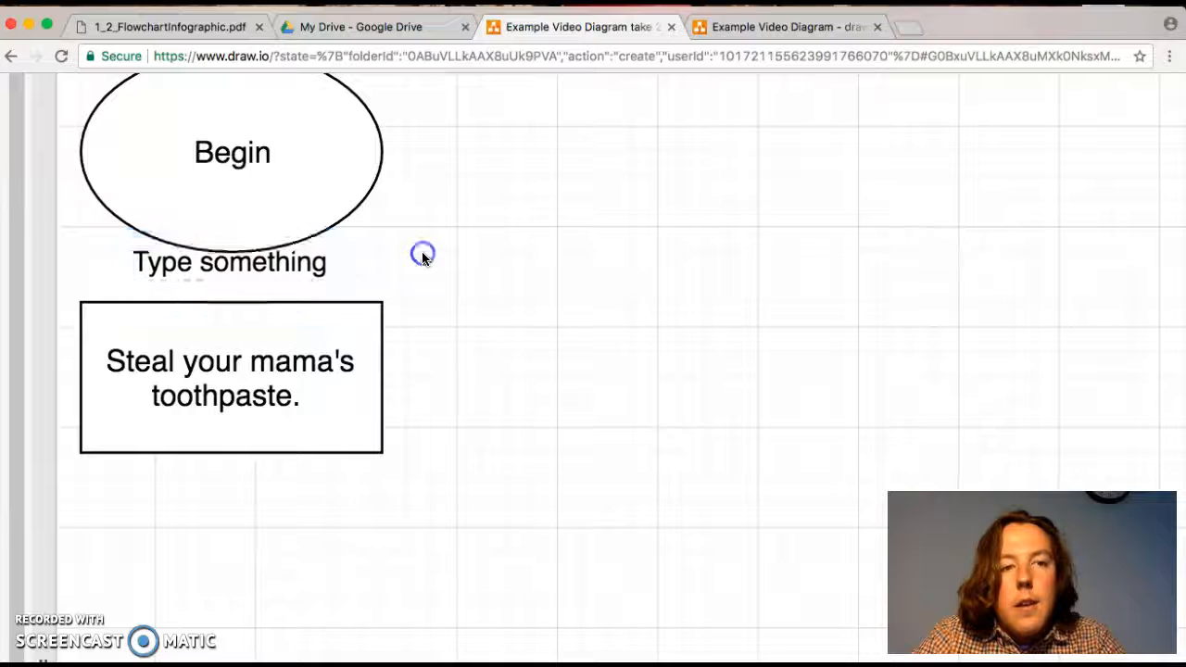
- Remove the label text from the arrow between the Begin ellipse and the toothpaste rectangle
{"action": "scroll", "coordinate": [360, 277], "scroll_direction": "down", "scroll_amount": 5}
{"action": "left_click", "coordinate": [333, 275]}
{"action": "double_click", "coordinate": [332, 272]}
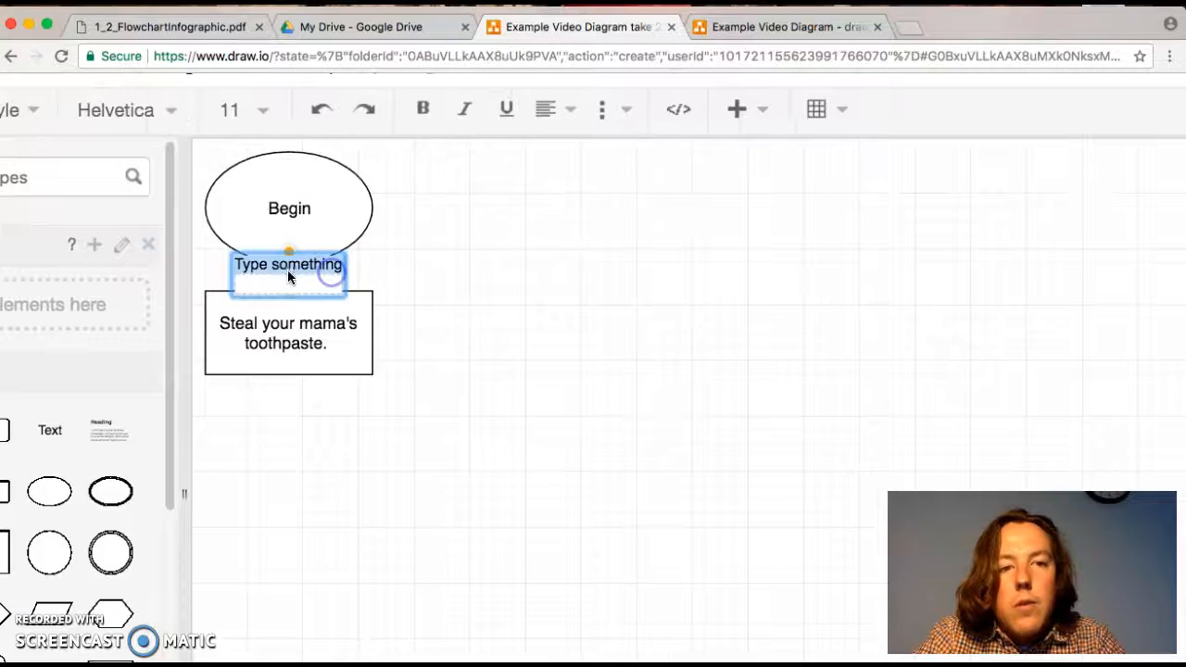
{"action": "key", "text": "BackSpace"}
{"action": "left_click", "coordinate": [410, 269]}
{"action": "scroll", "coordinate": [411, 270], "scroll_direction": "down", "scroll_amount": 1}
{"action": "left_click", "coordinate": [323, 241]}
{"action": "left_click", "coordinate": [327, 349]}
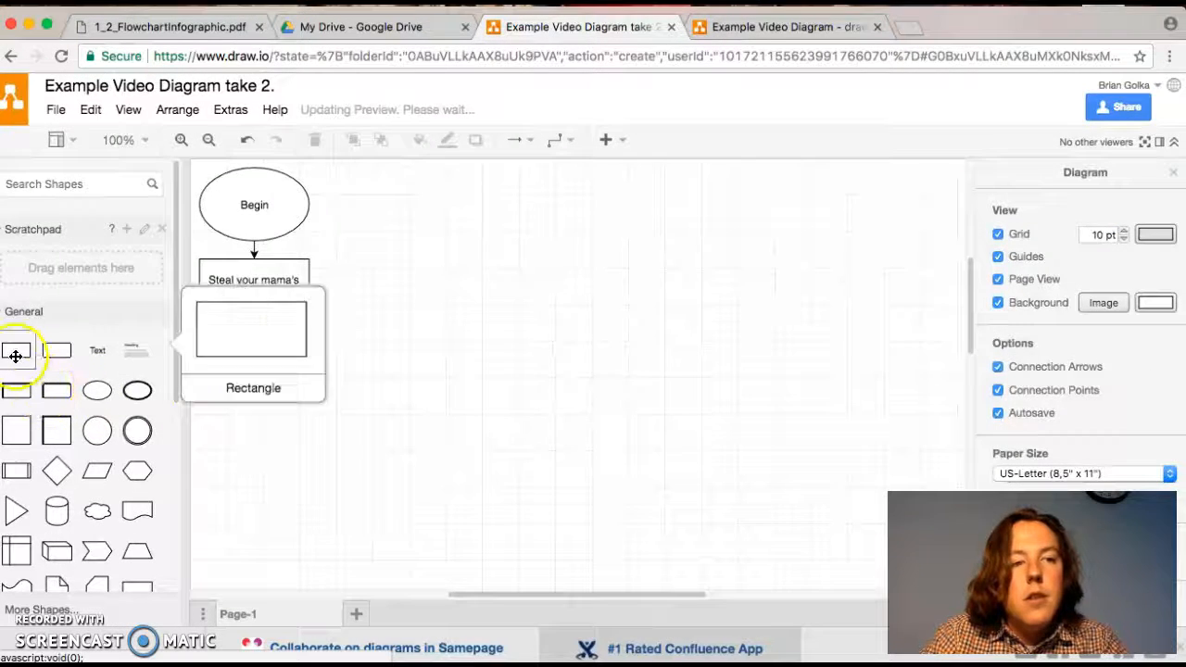
- Add a rectangle below "Steal your mama's toothpaste." and label it "Put toothpaste on brush."
{"action": "left_click", "coordinate": [16, 356]}
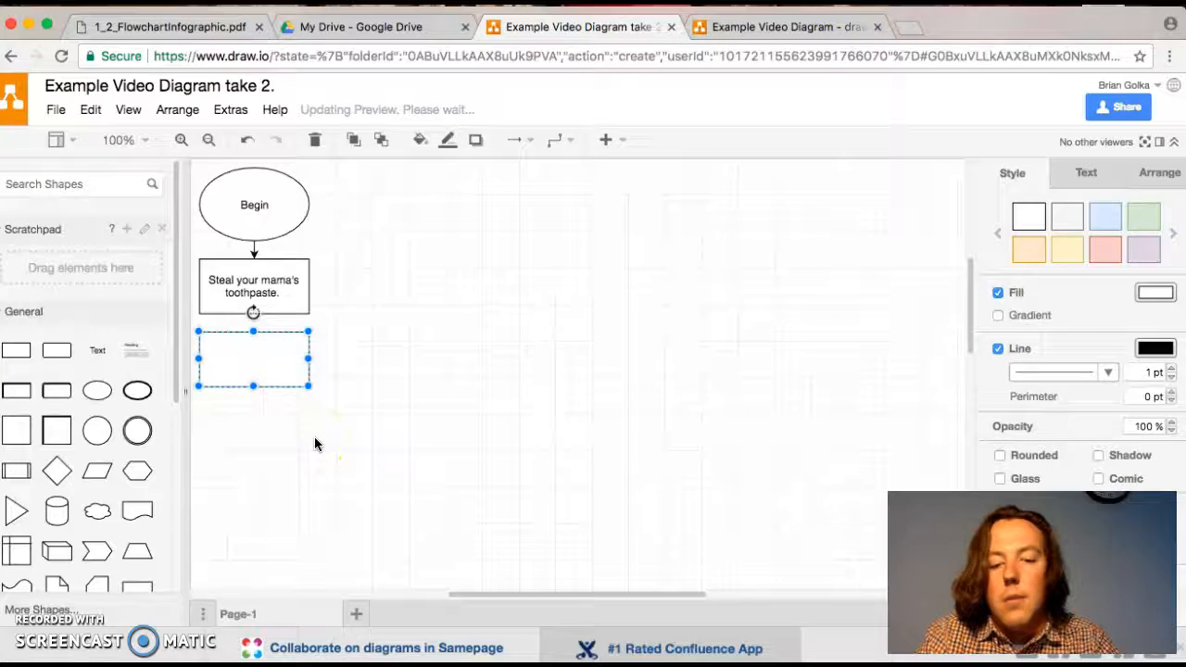
{"action": "type", "text": "Put toothpaste on brsu"}
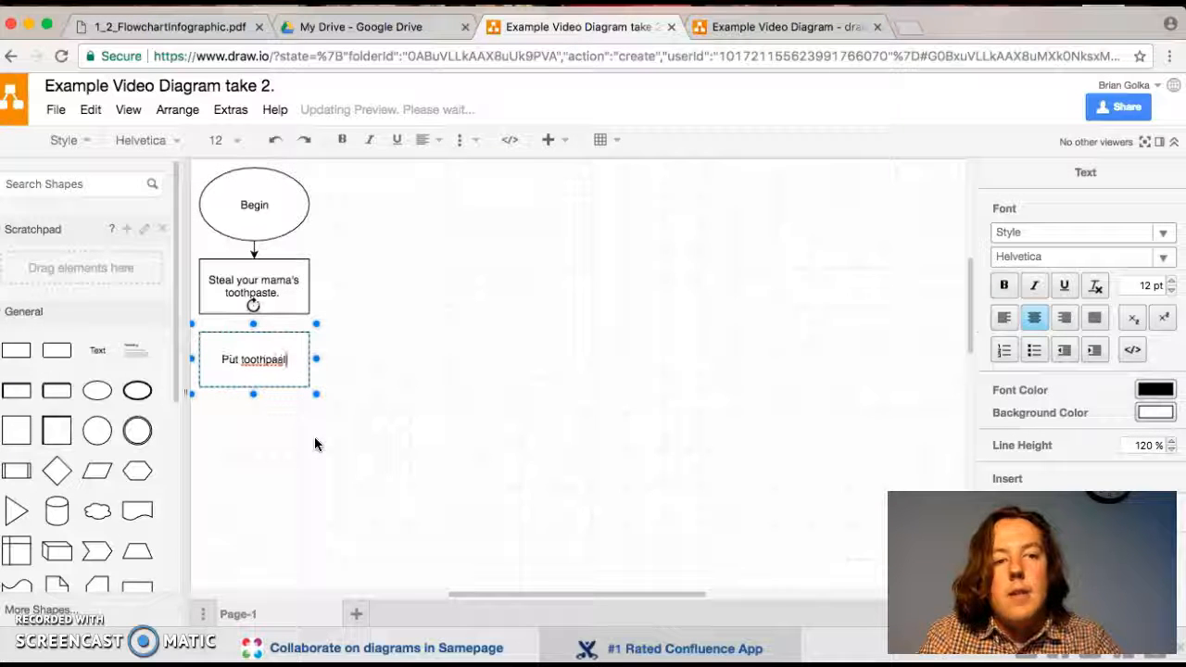
{"action": "key", "text": "BackSpace"}
{"action": "key", "text": "BackSpace"}
{"action": "key", "text": "BackSpace"}
{"action": "key", "text": "BackSpace"}
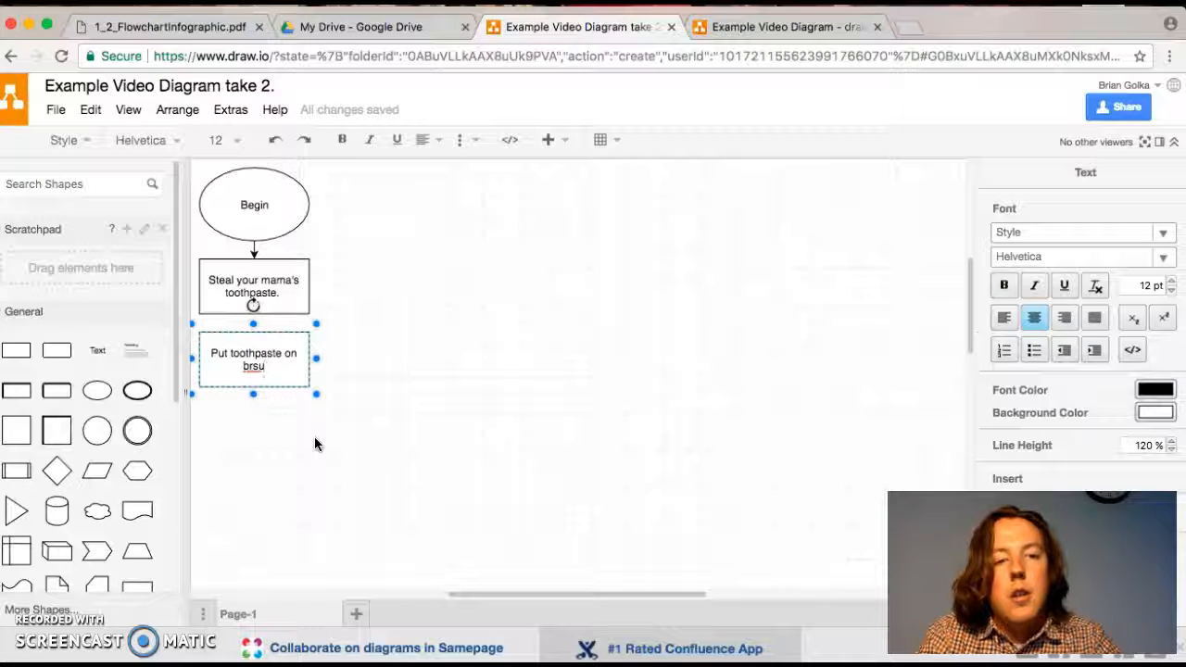
{"action": "type", "text": "brush."}
- Add a rectangle below "Put toothpaste on brush." and label it "get toothbrush wet."
{"action": "left_click", "coordinate": [30, 360]}
{"action": "left_click", "coordinate": [30, 360]}
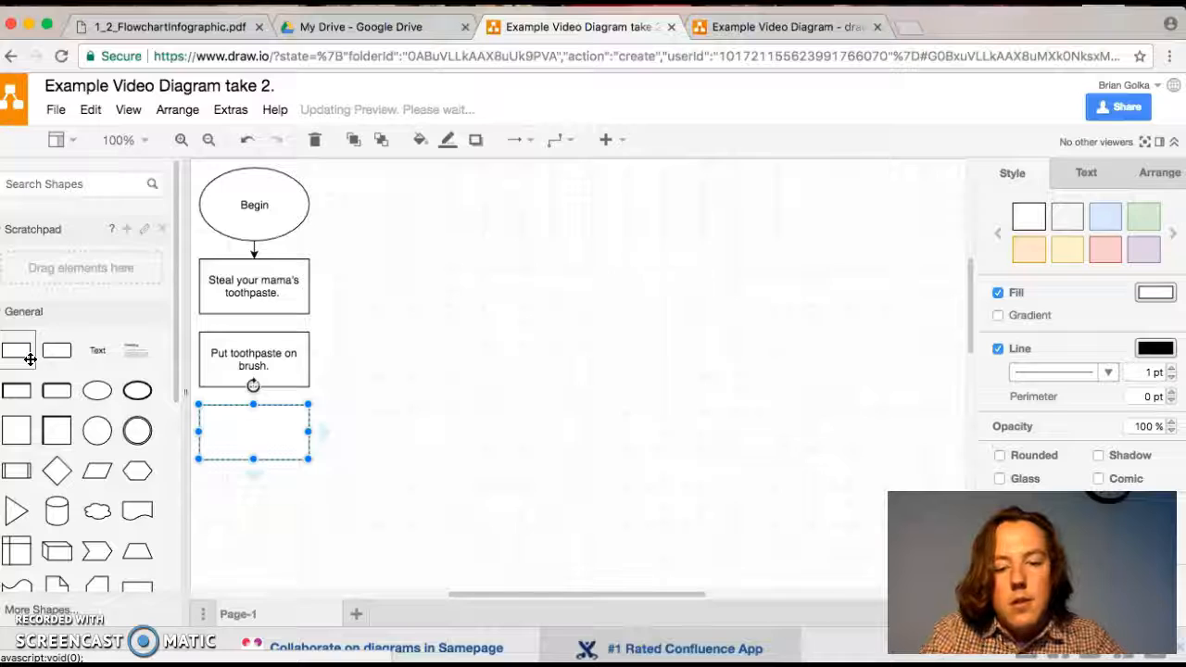
{"action": "type", "text": "get toothbrush wet."}
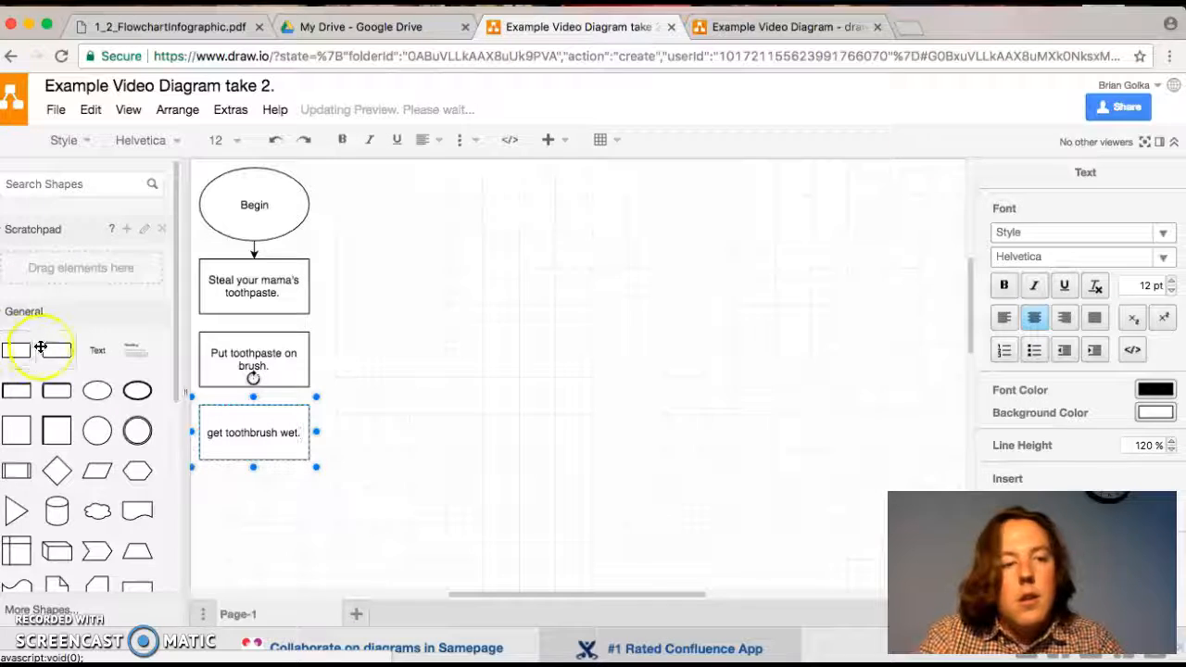
- Add a rectangle below "get toothbrush wet." and label it "Put toothbrush in mouth."
{"action": "left_click", "coordinate": [15, 355]}
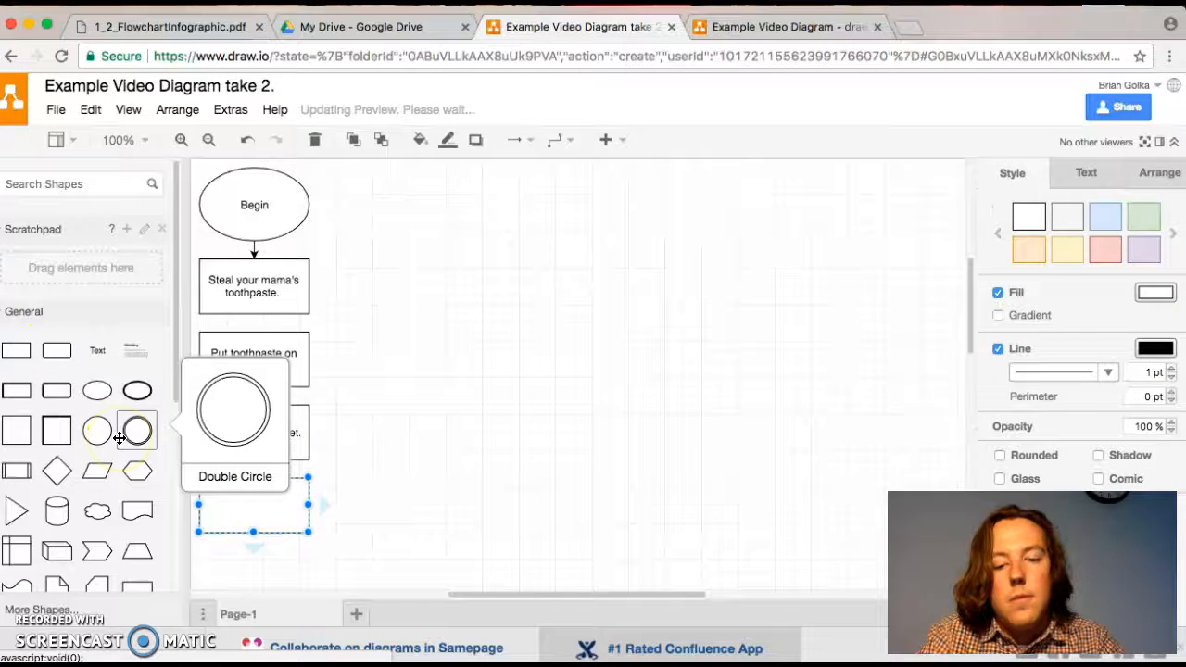
{"action": "type", "text": "Put toothe"}
{"action": "key", "text": "BackSpace"}
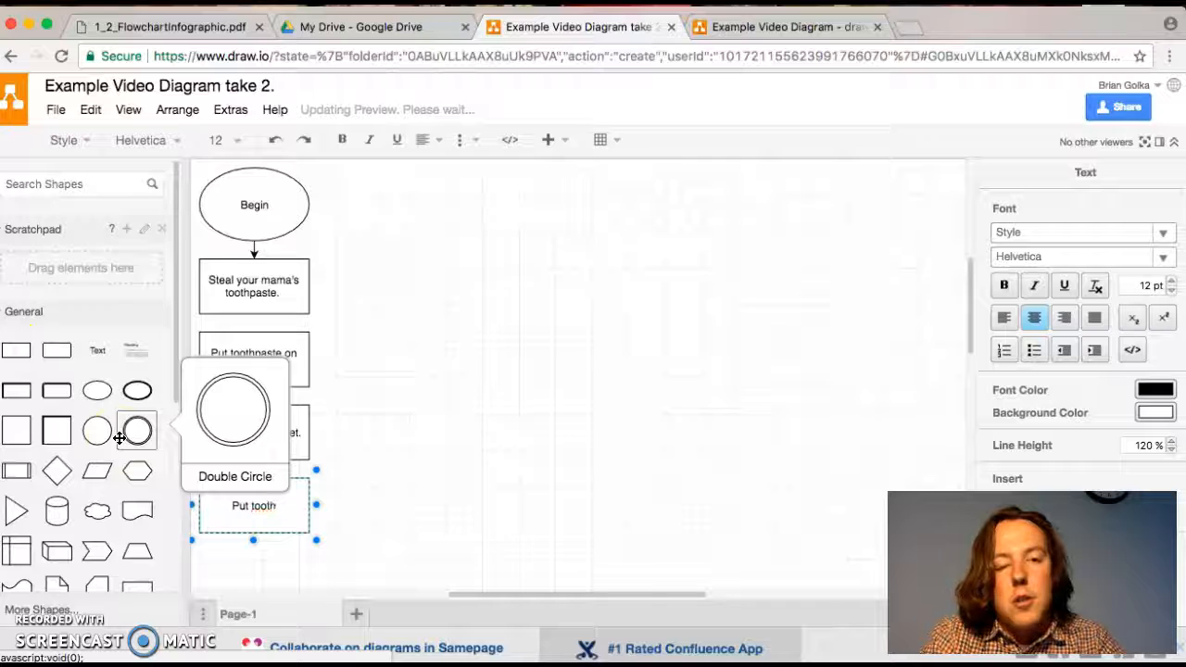
{"action": "type", "text": "brush in mouth."}
{"action": "left_click", "coordinate": [398, 405]}
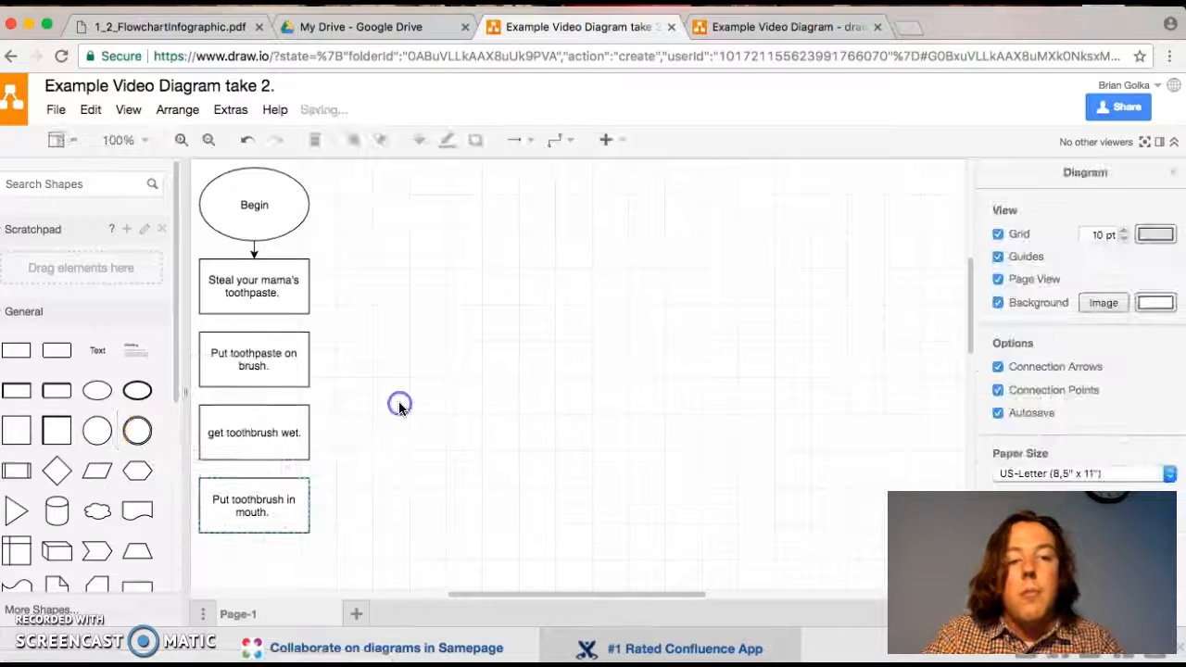
- Connect the four process rectangles in sequence with downward arrows, from the toothpaste step through "Put toothbrush in mouth."
{"action": "left_click", "coordinate": [252, 328]}
{"action": "left_click", "coordinate": [375, 354]}
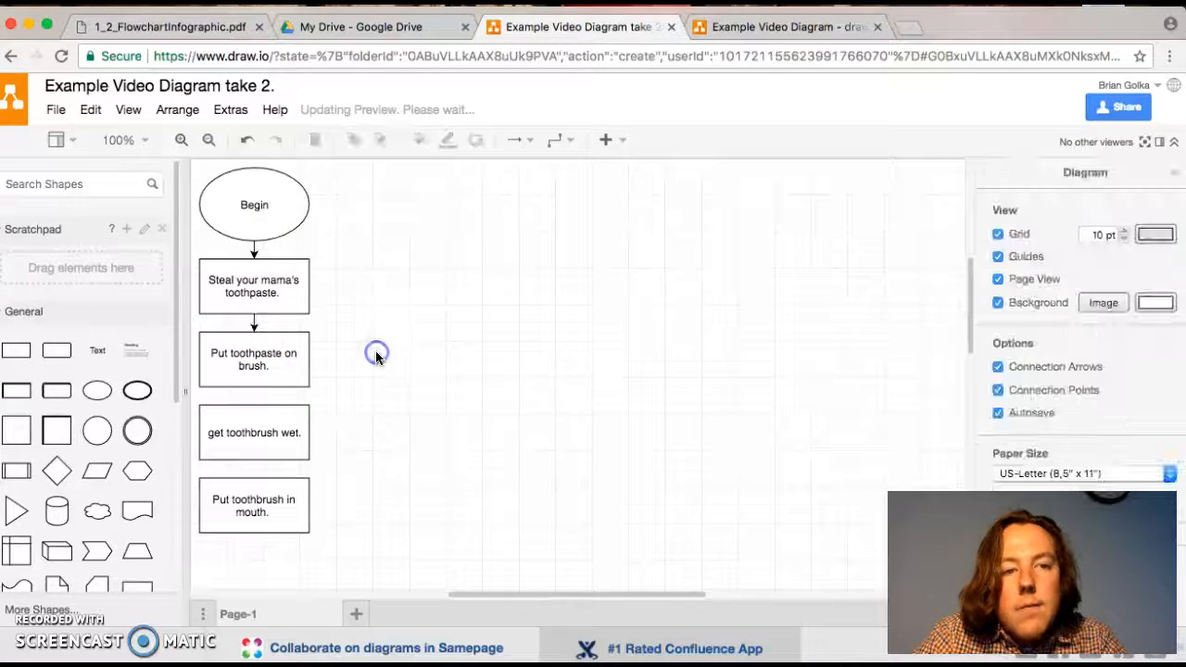
{"action": "left_click", "coordinate": [257, 392]}
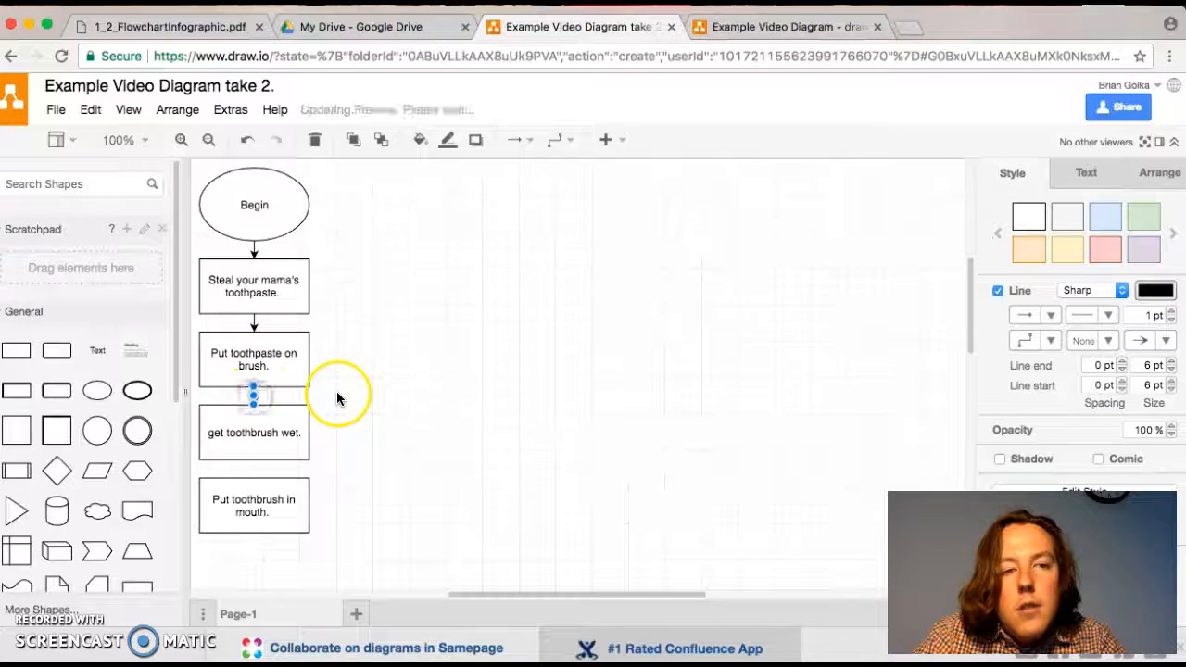
{"action": "scroll", "coordinate": [337, 397], "scroll_direction": "down", "scroll_amount": 3}
{"action": "left_click", "coordinate": [376, 293]}
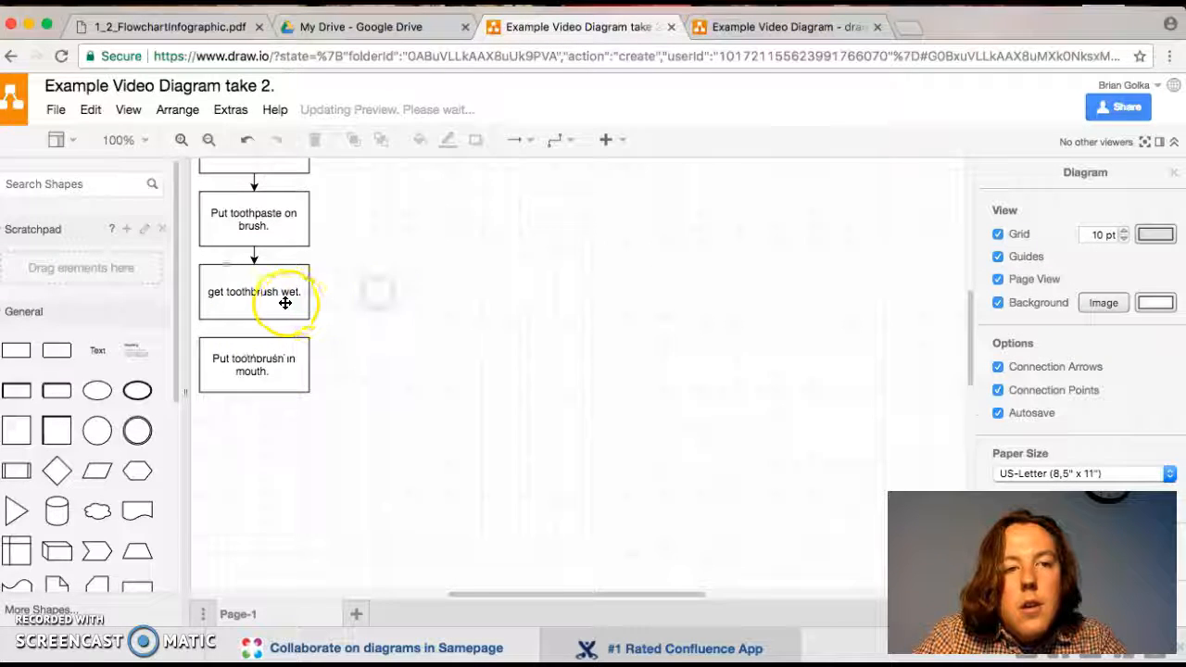
{"action": "left_click", "coordinate": [254, 331]}
{"action": "left_click", "coordinate": [453, 353]}
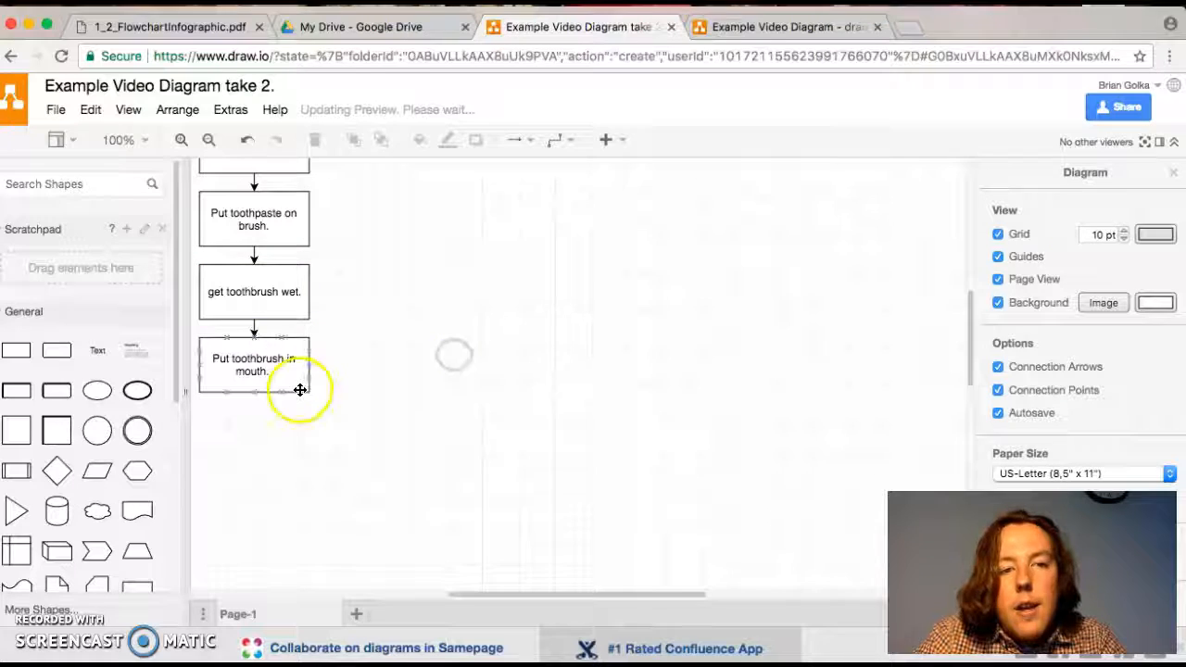
- Add a diamond below the "Put toothbrush in mouth." rectangle and widen it to slightly more than the rectangle's width
{"action": "scroll", "coordinate": [415, 396], "scroll_direction": "left", "scroll_amount": 5}
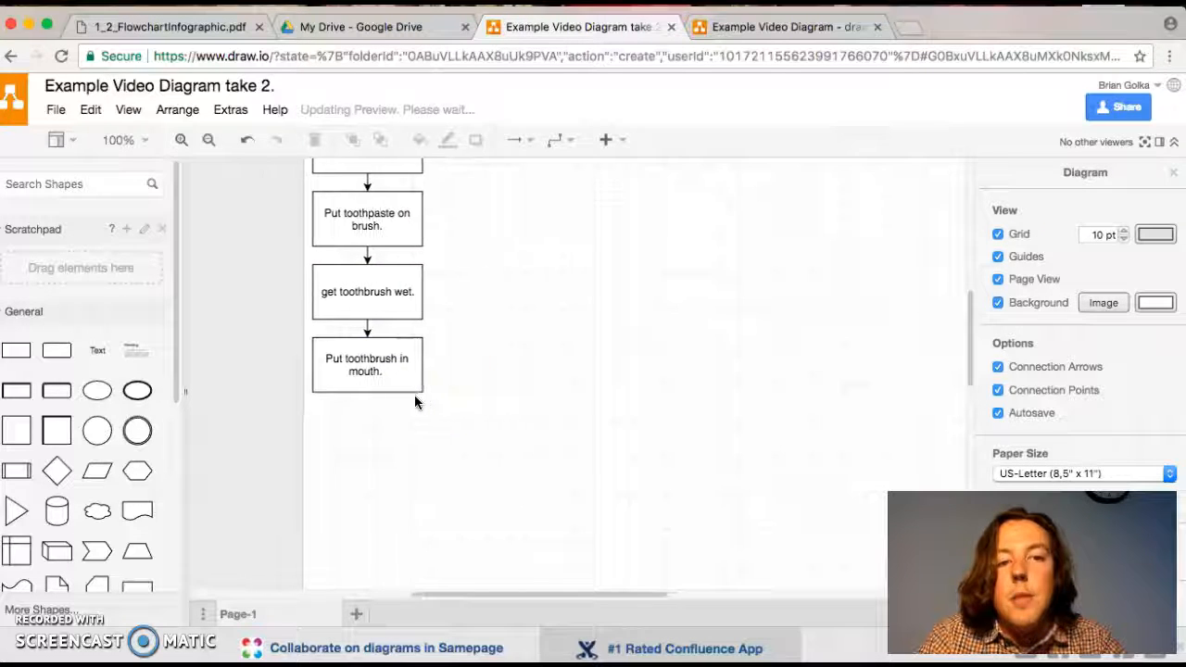
{"action": "scroll", "coordinate": [374, 432], "scroll_direction": "up", "scroll_amount": 3}
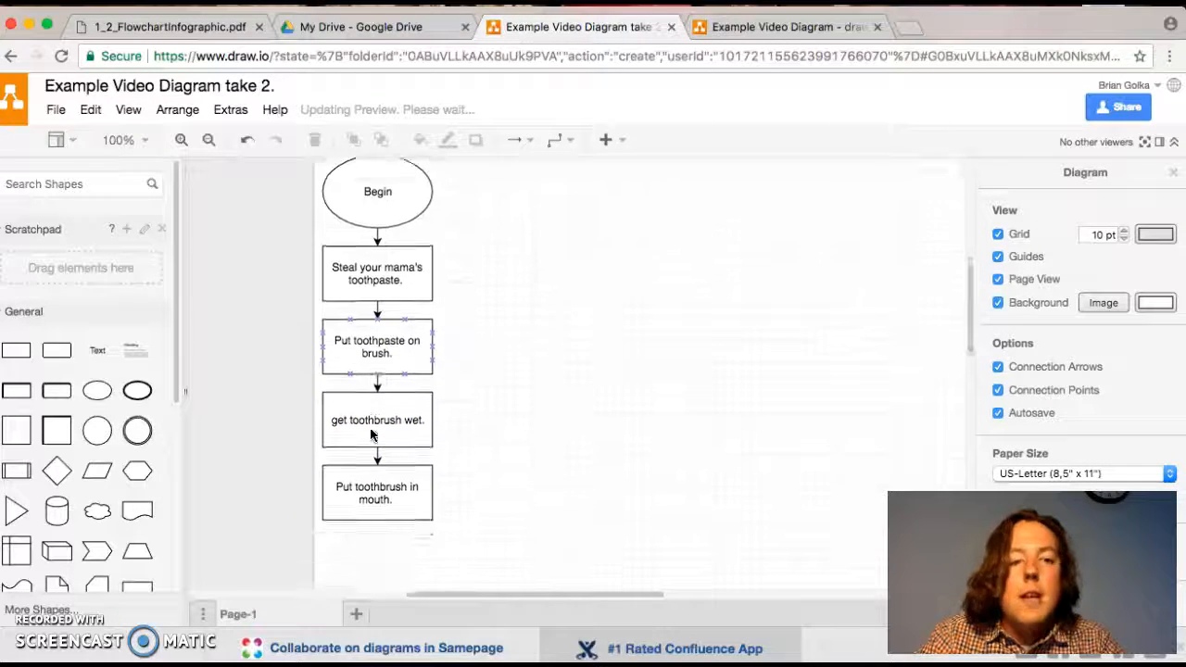
{"action": "scroll", "coordinate": [372, 435], "scroll_direction": "down", "scroll_amount": 1}
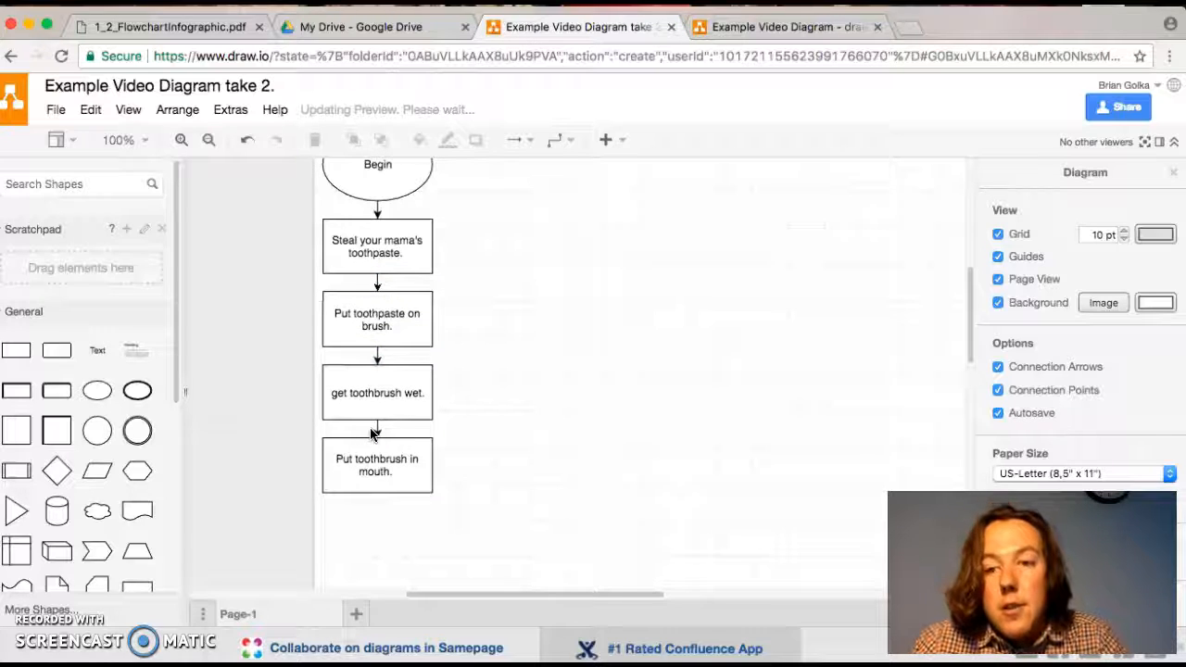
{"action": "left_click", "coordinate": [56, 471]}
{"action": "scroll", "coordinate": [588, 471], "scroll_direction": "down", "scroll_amount": 4}
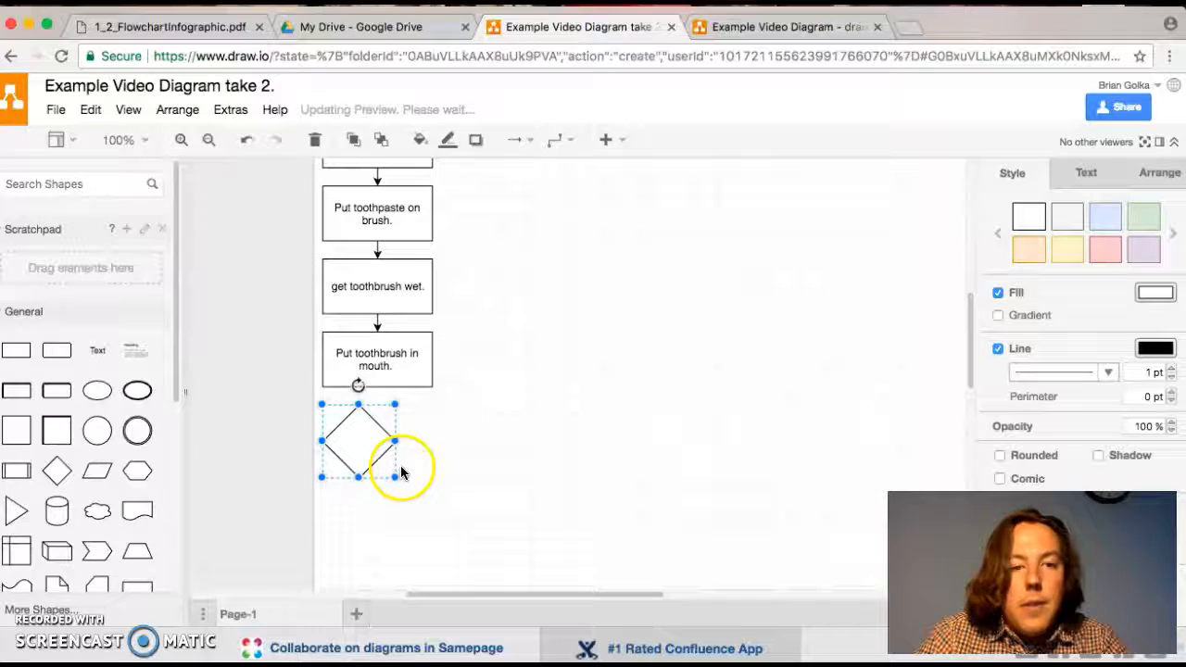
{"action": "left_click_drag", "start_coordinate": [394, 442], "coordinate": [440, 441]}
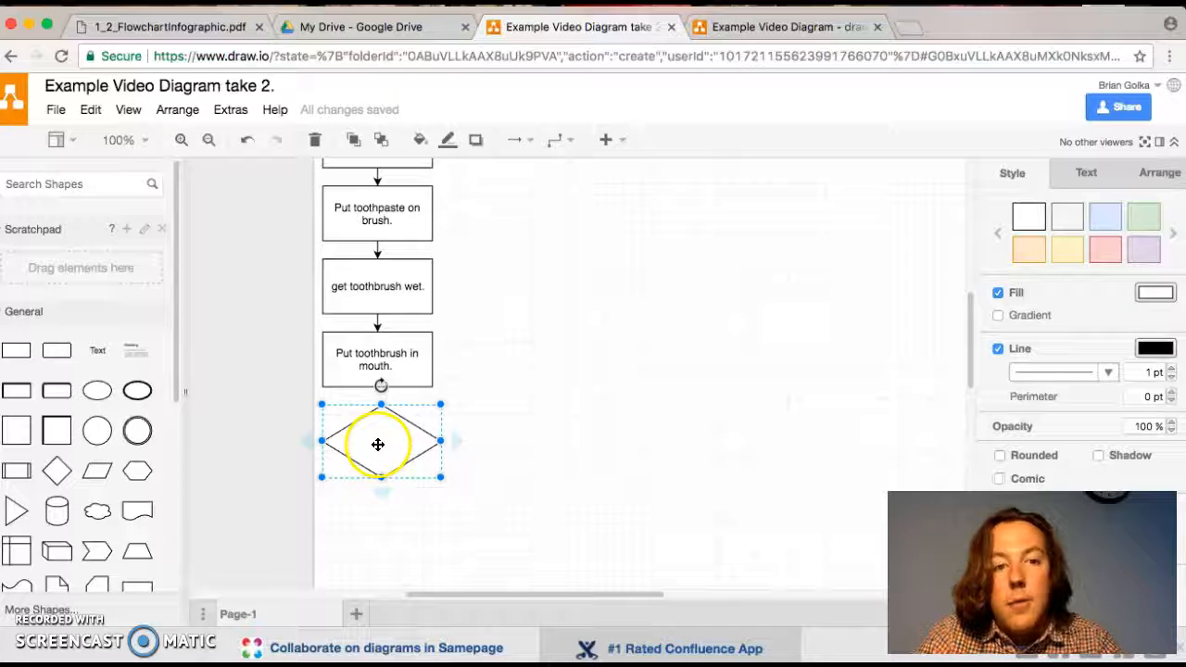
- Label the decision diamond "is there food in my teeth."
{"action": "double_click", "coordinate": [378, 445]}
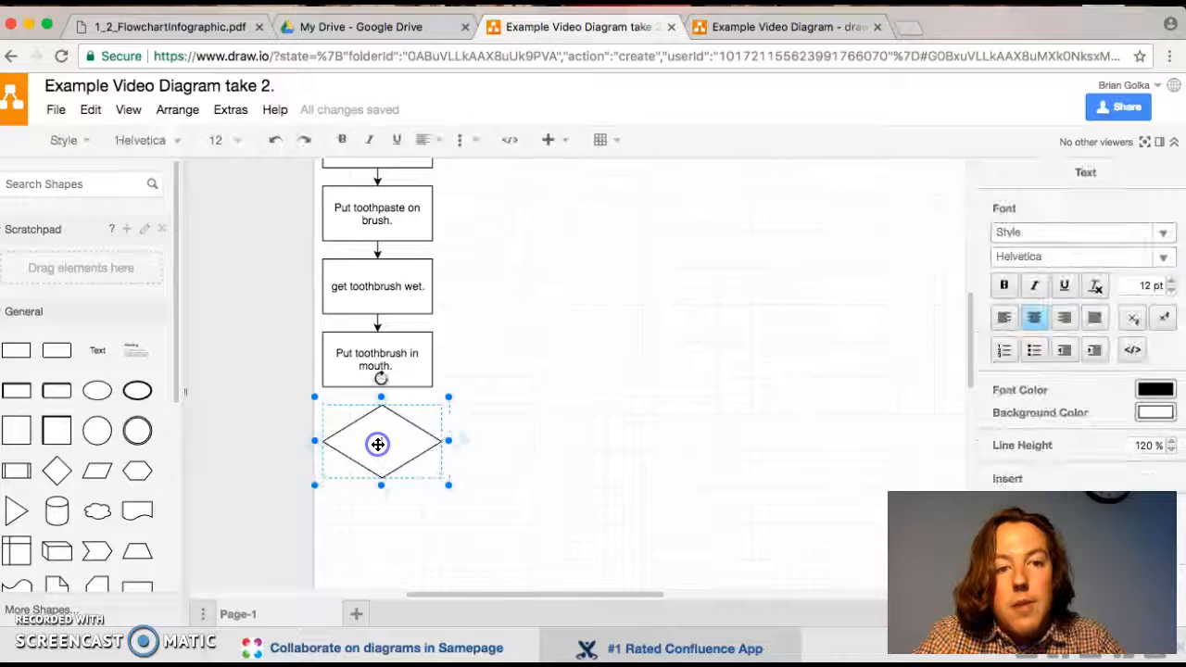
{"action": "left_click", "coordinate": [477, 435]}
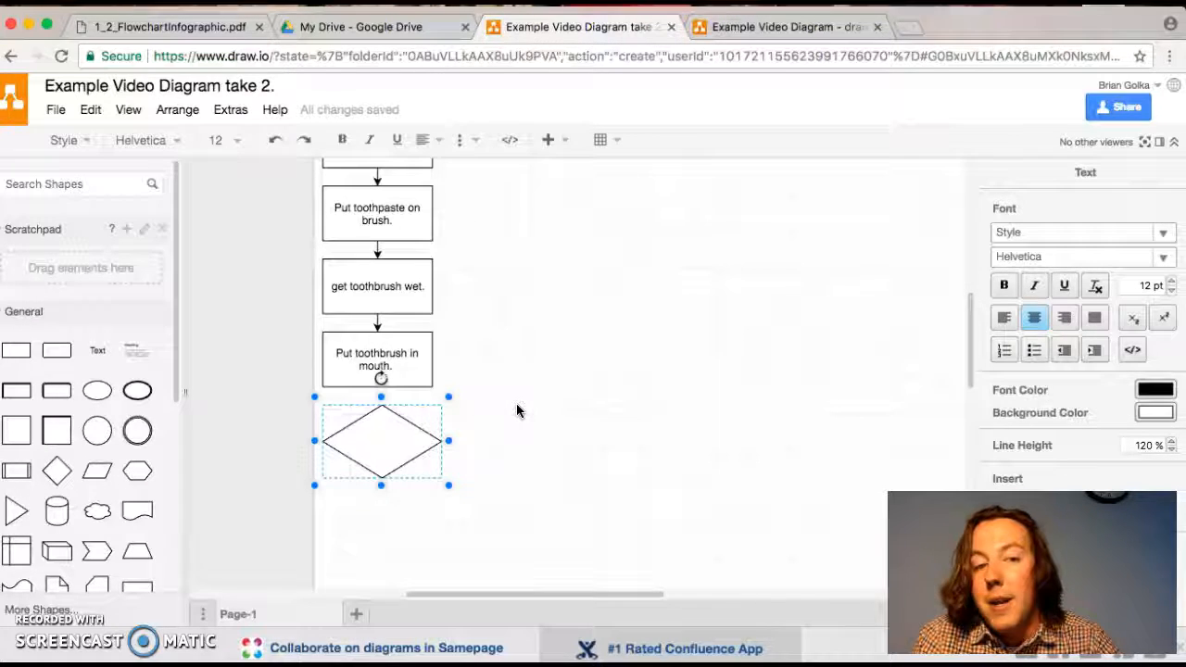
{"action": "left_click", "coordinate": [457, 428]}
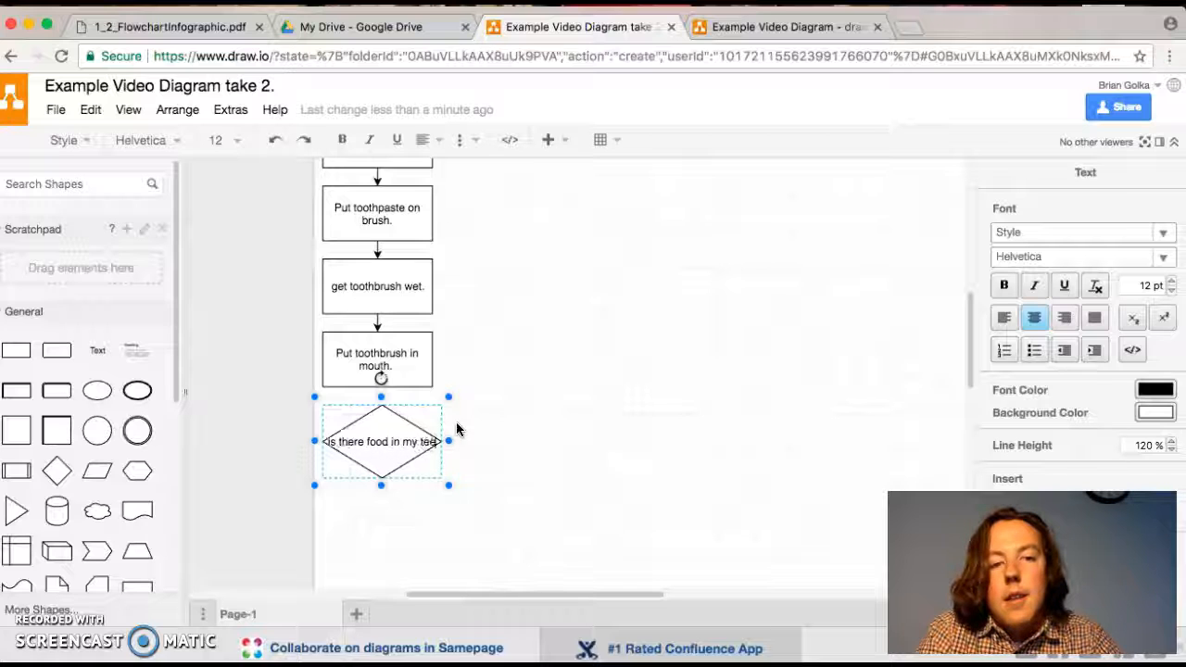
{"action": "left_click", "coordinate": [571, 499]}
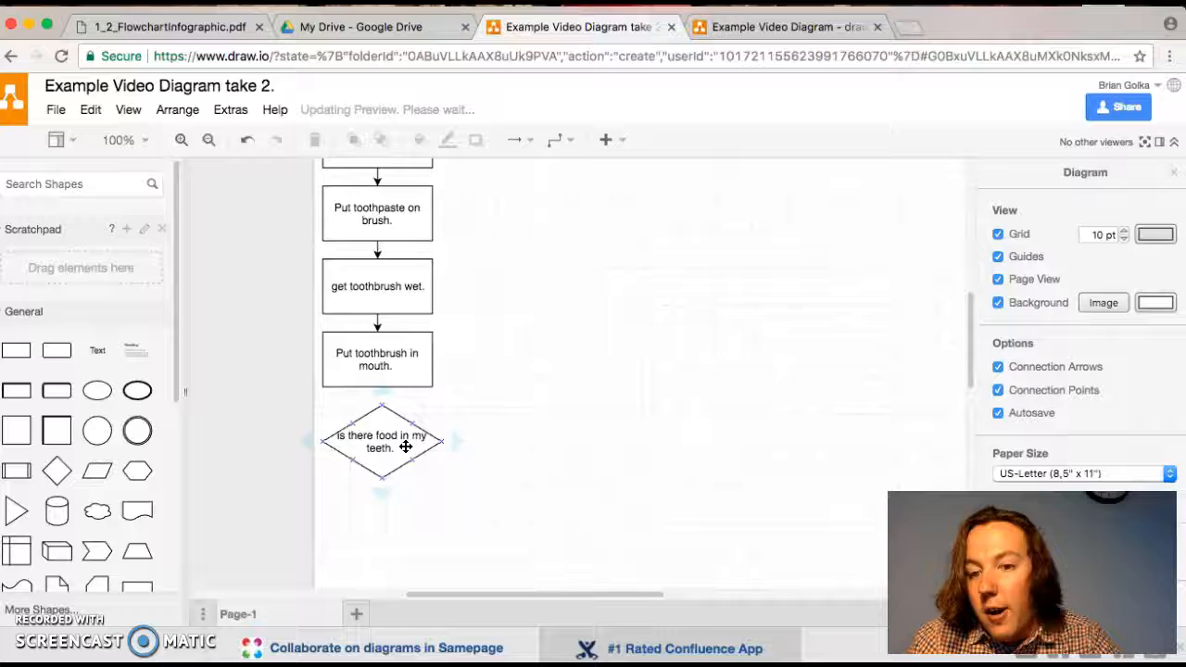
- Place a rectangle to the left of the decision diamond, align their centres, and connect the diamond to it with an arrow
{"action": "left_click_drag", "start_coordinate": [16, 350], "coordinate": [194, 423]}
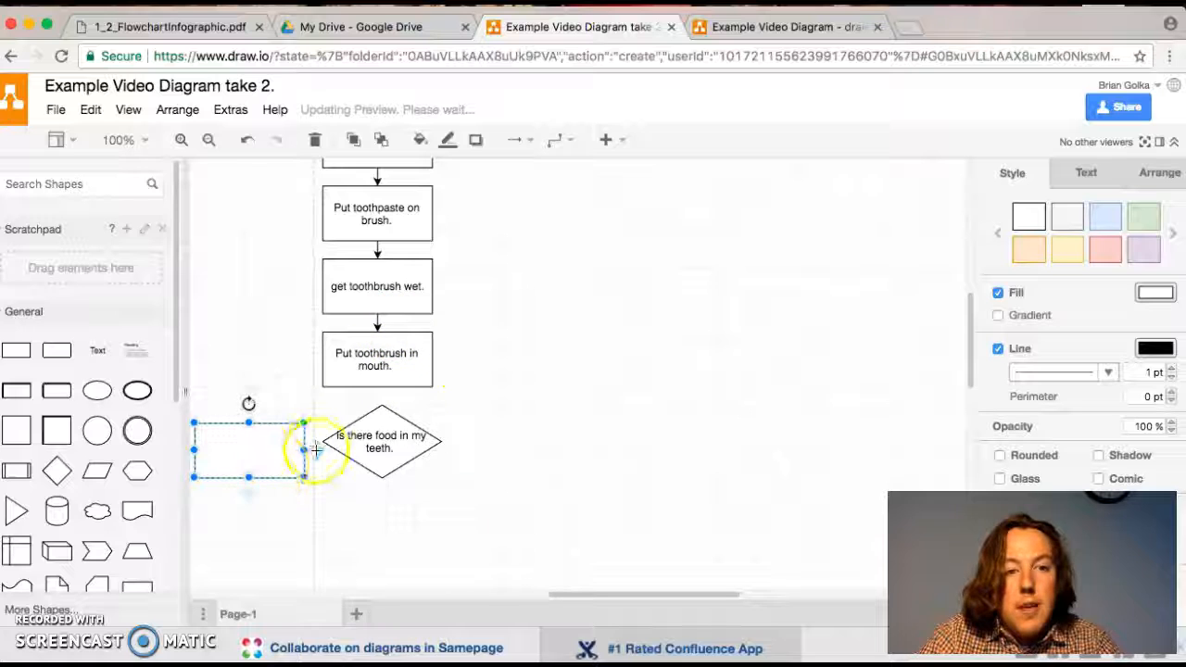
{"action": "left_click_drag", "start_coordinate": [276, 448], "coordinate": [266, 439]}
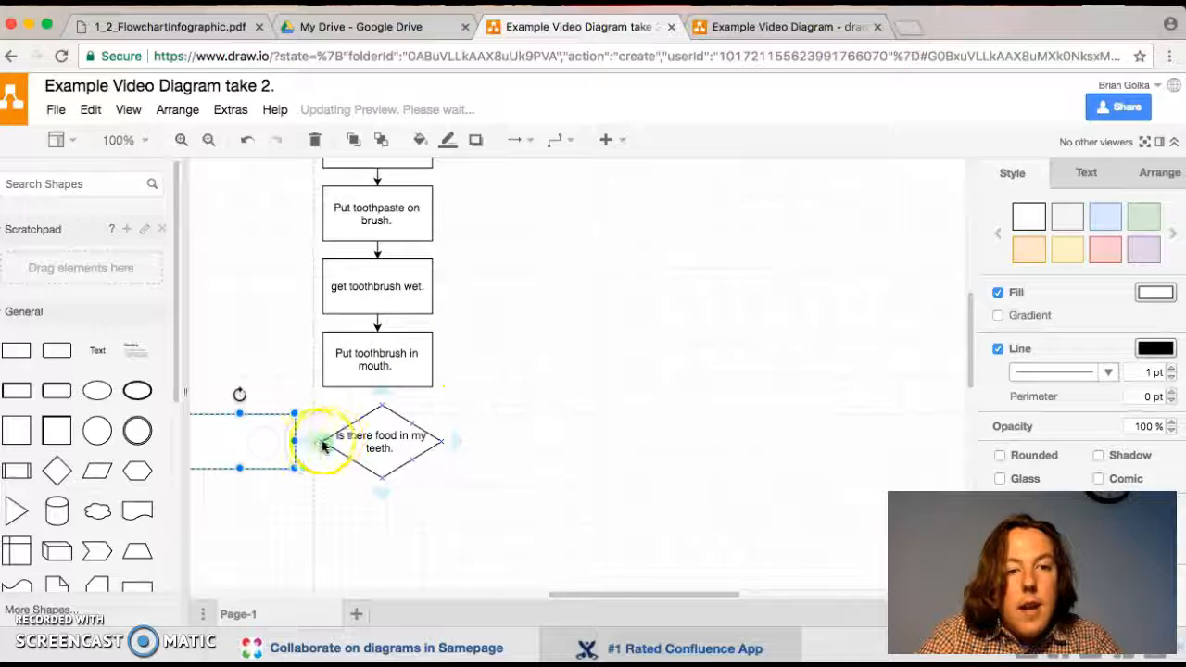
{"action": "left_click", "coordinate": [310, 444]}
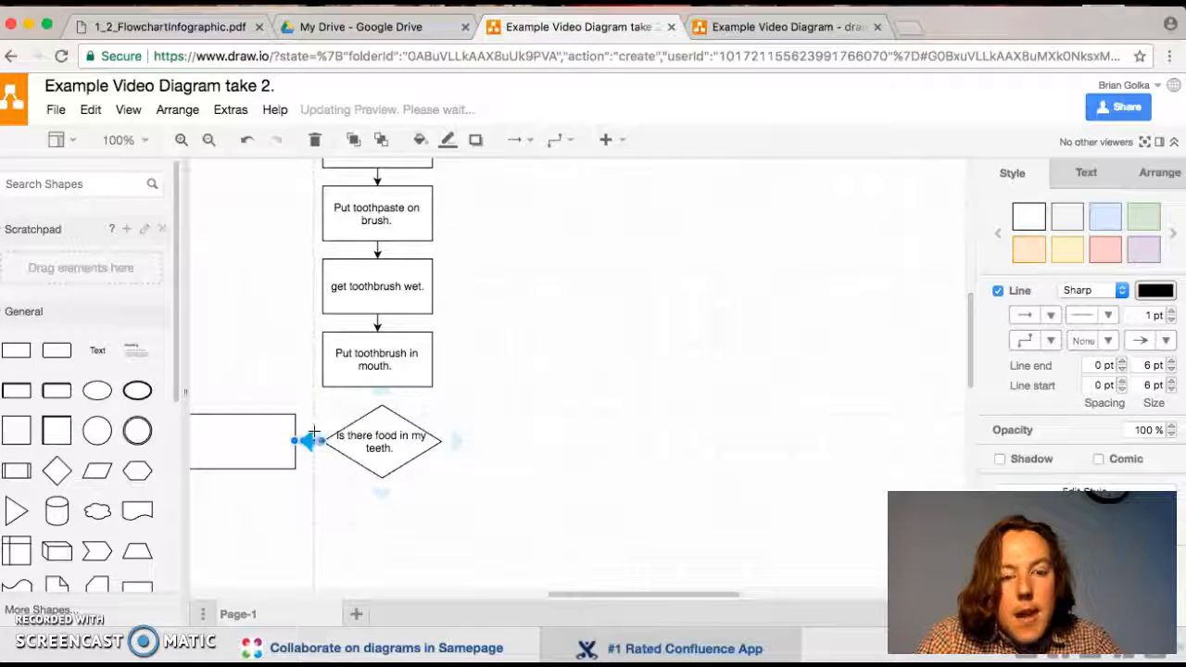
- Label the arrow from the decision diamond to the empty rectangle "Yes"
{"action": "type", "text": "N"}
{"action": "left_click", "coordinate": [328, 514]}
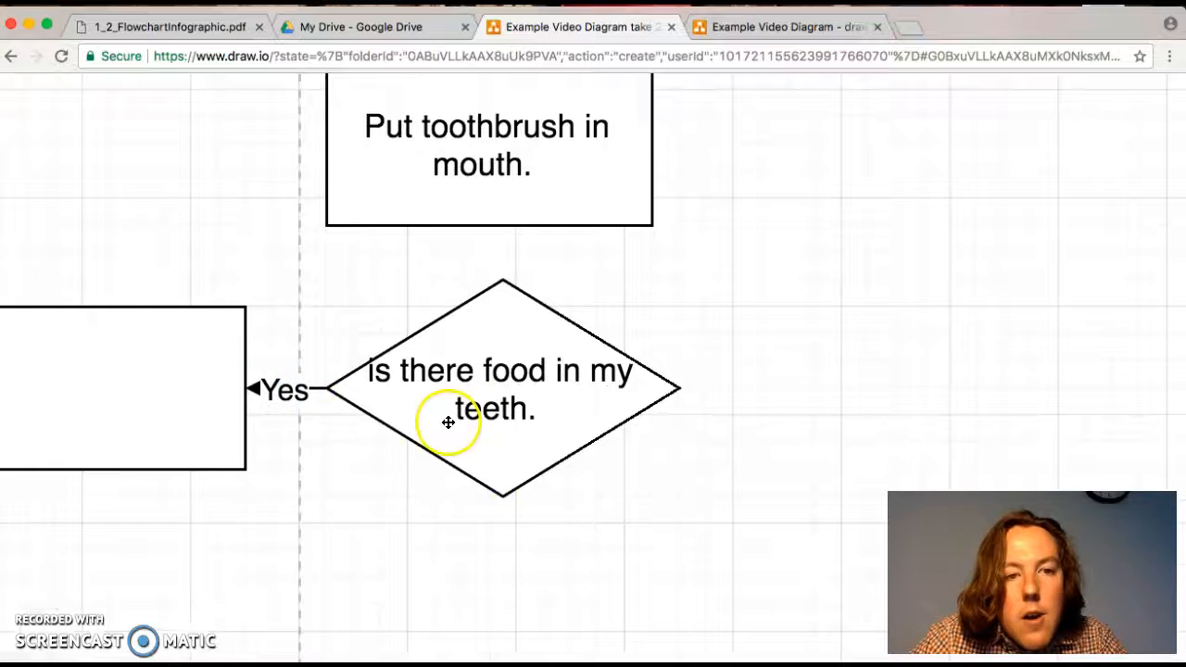
{"action": "left_click", "coordinate": [550, 393]}
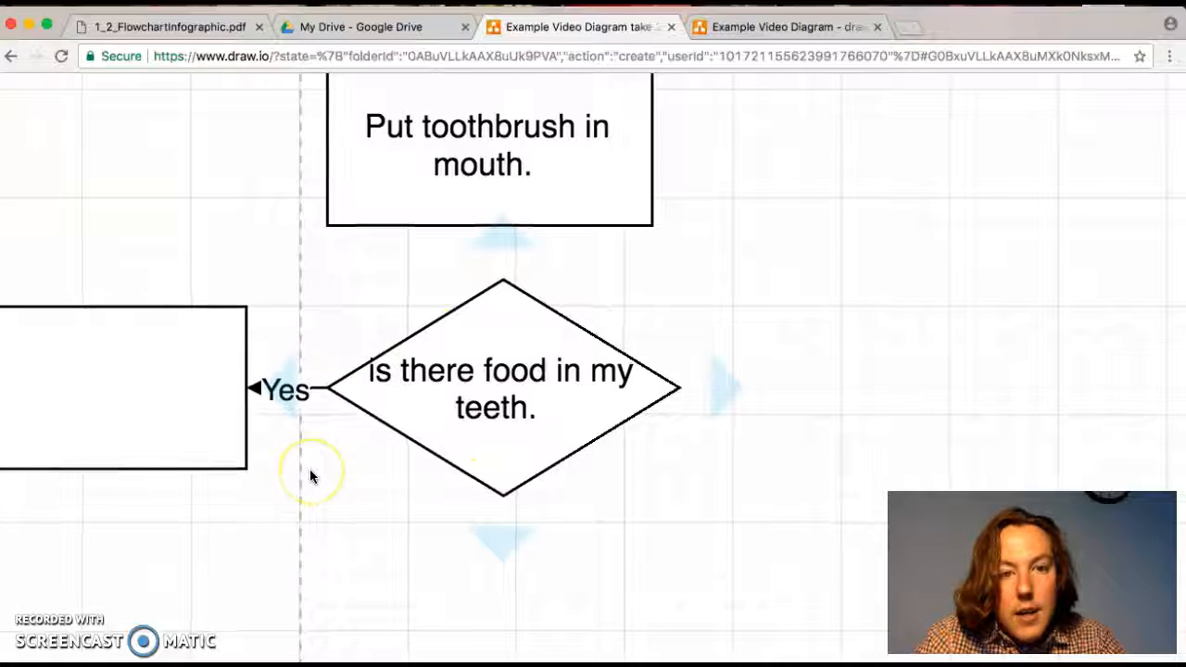
- Label the rectangle at the end of the Yes arrow "floss teeth."
{"action": "scroll", "coordinate": [309, 471], "scroll_direction": "down", "scroll_amount": 5}
{"action": "scroll", "coordinate": [309, 469], "scroll_direction": "down", "scroll_amount": 3}
{"action": "left_click", "coordinate": [199, 420]}
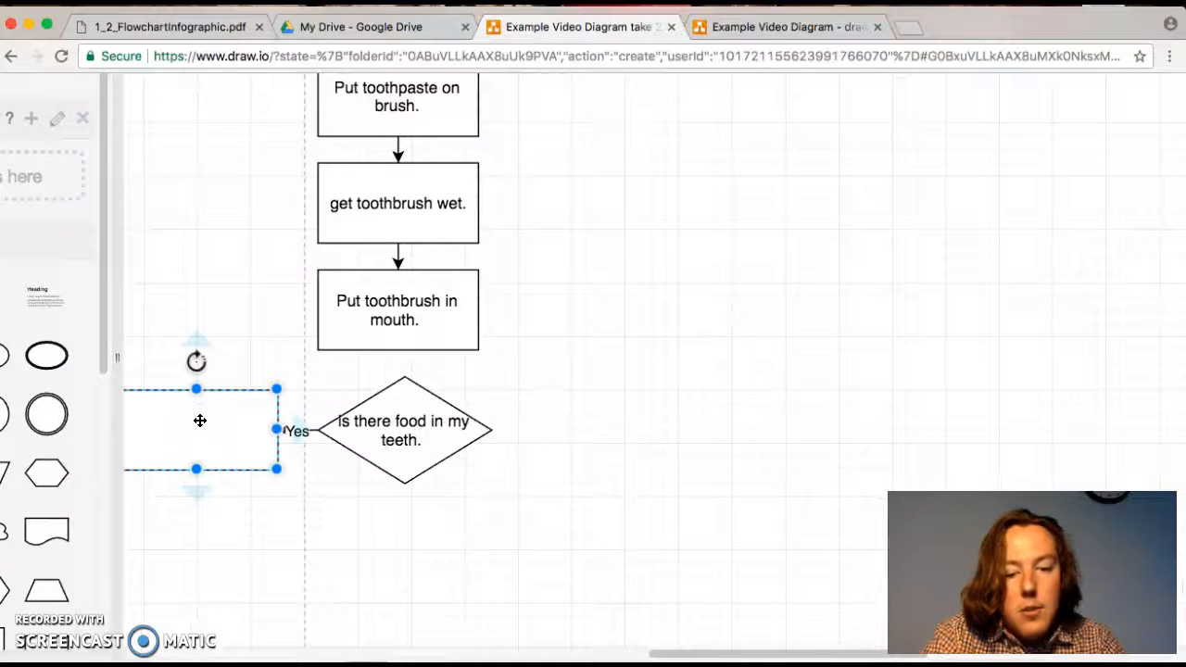
{"action": "type", "text": "floss teeth."}
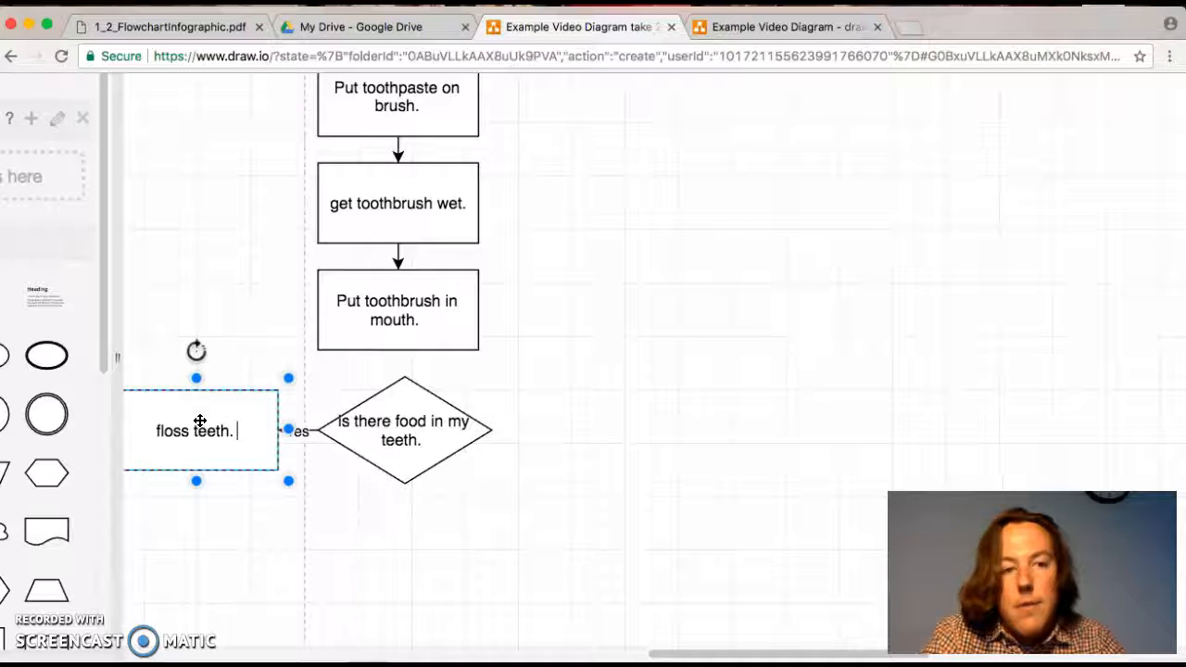
{"action": "left_click", "coordinate": [392, 608]}
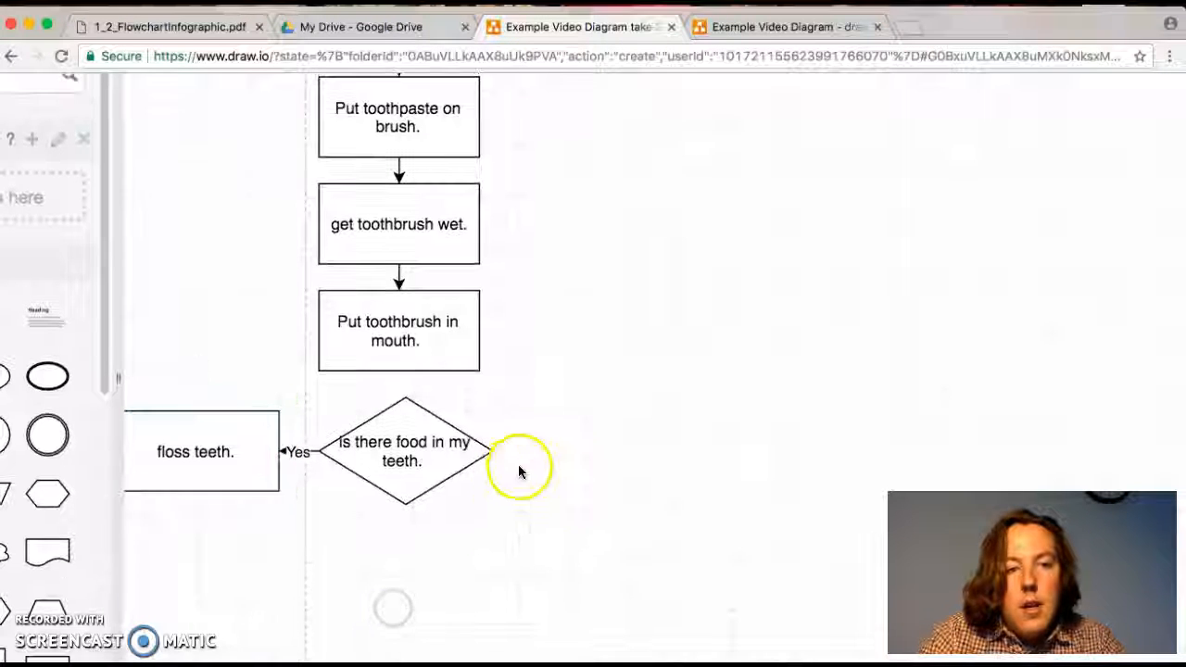
{"action": "scroll", "coordinate": [153, 352], "scroll_direction": "down", "scroll_amount": 5}
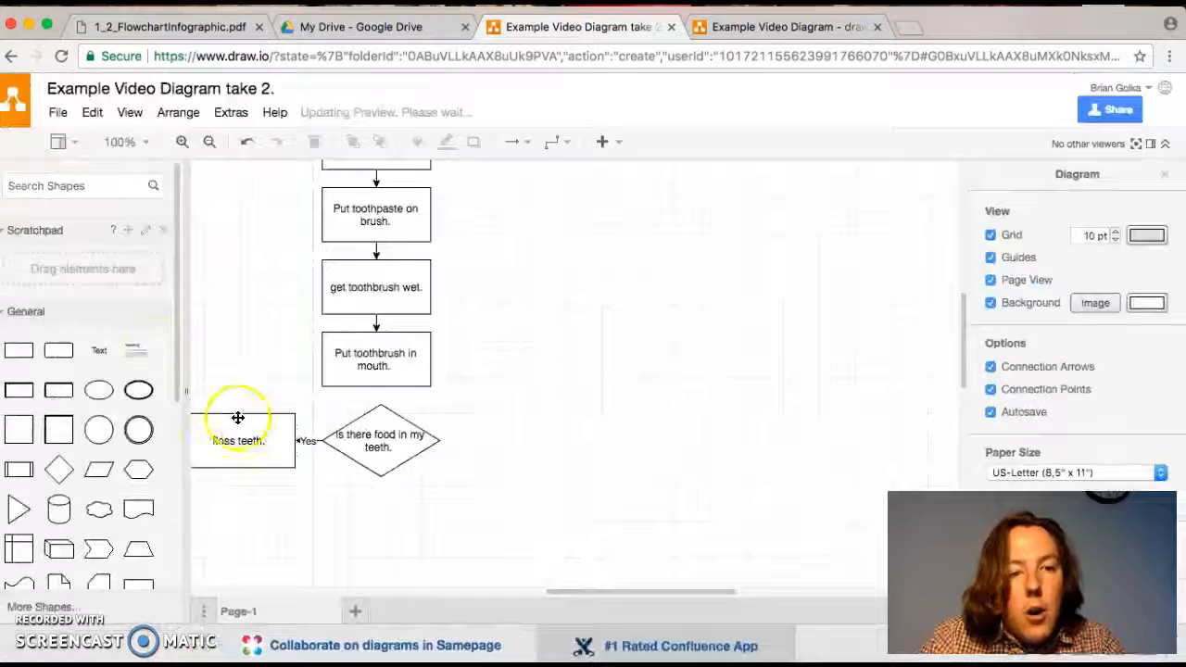
- Place a rectangle to the right of the decision diamond and connect the diamond to it with an arrow labelled "no"
{"action": "left_click", "coordinate": [19, 354]}
{"action": "left_click_drag", "start_coordinate": [290, 520], "coordinate": [541, 432]}
{"action": "left_click", "coordinate": [456, 443]}
{"action": "double_click", "coordinate": [456, 445]}
{"action": "left_click", "coordinate": [458, 519]}
{"action": "scroll", "coordinate": [458, 438], "scroll_direction": "up", "scroll_amount": 5}
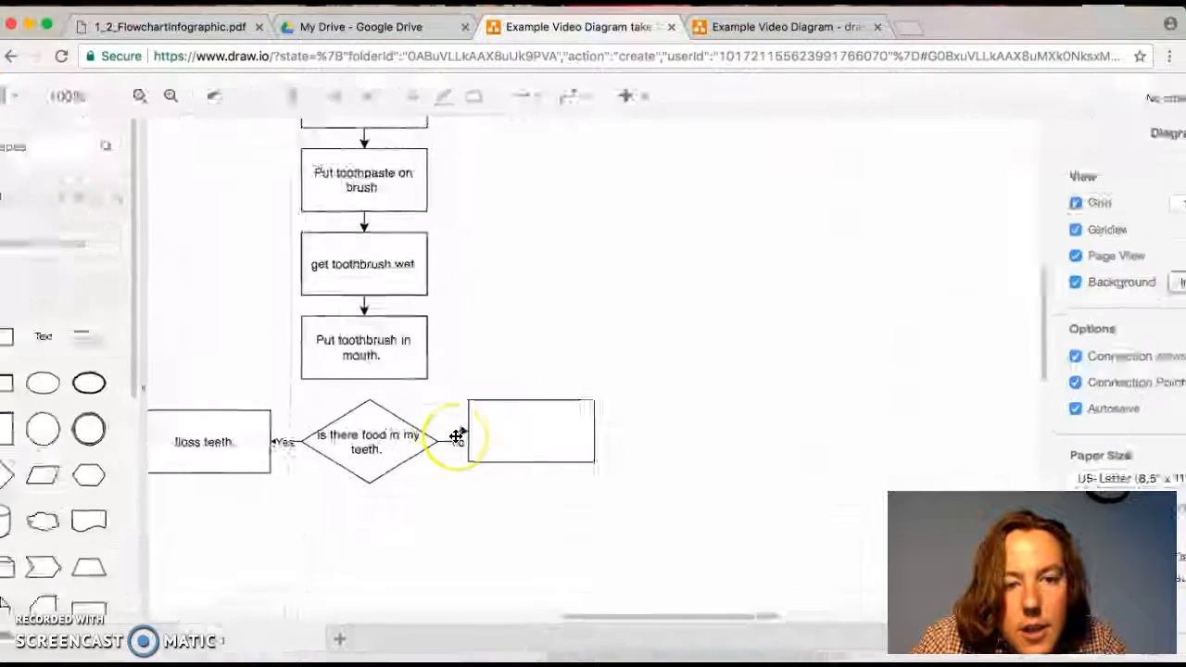
{"action": "scroll", "coordinate": [480, 519], "scroll_direction": "down", "scroll_amount": 5}
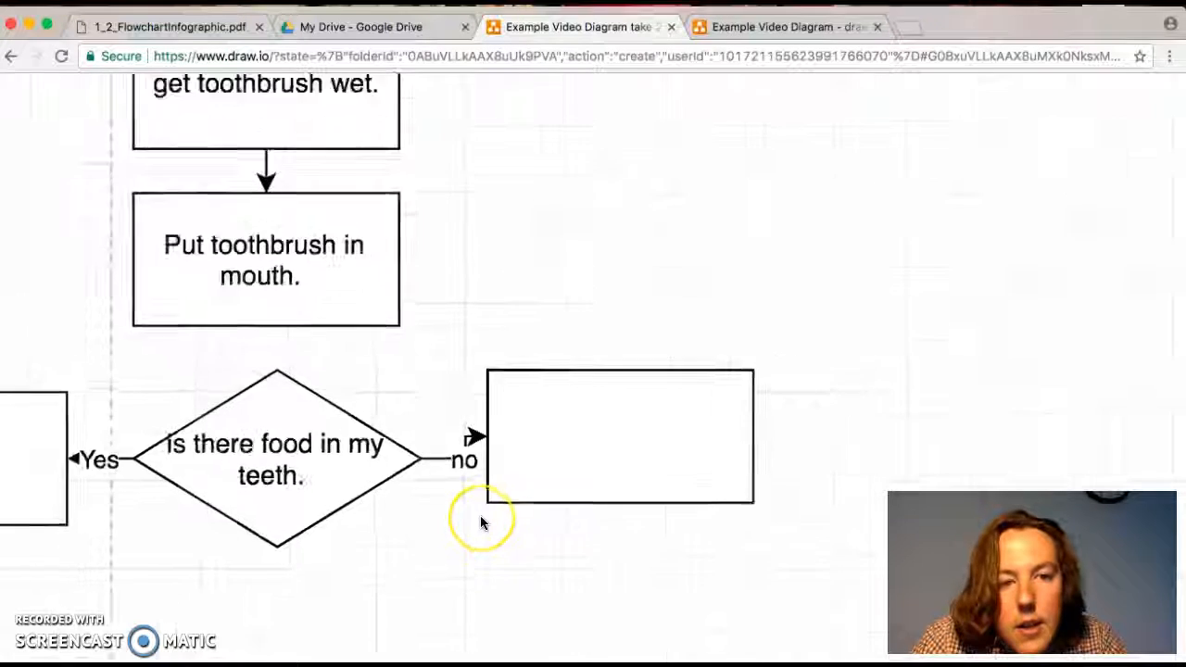
- Label the rectangle at the end of the no arrow "Rinse mouth and play video games."
{"action": "left_click", "coordinate": [544, 474]}
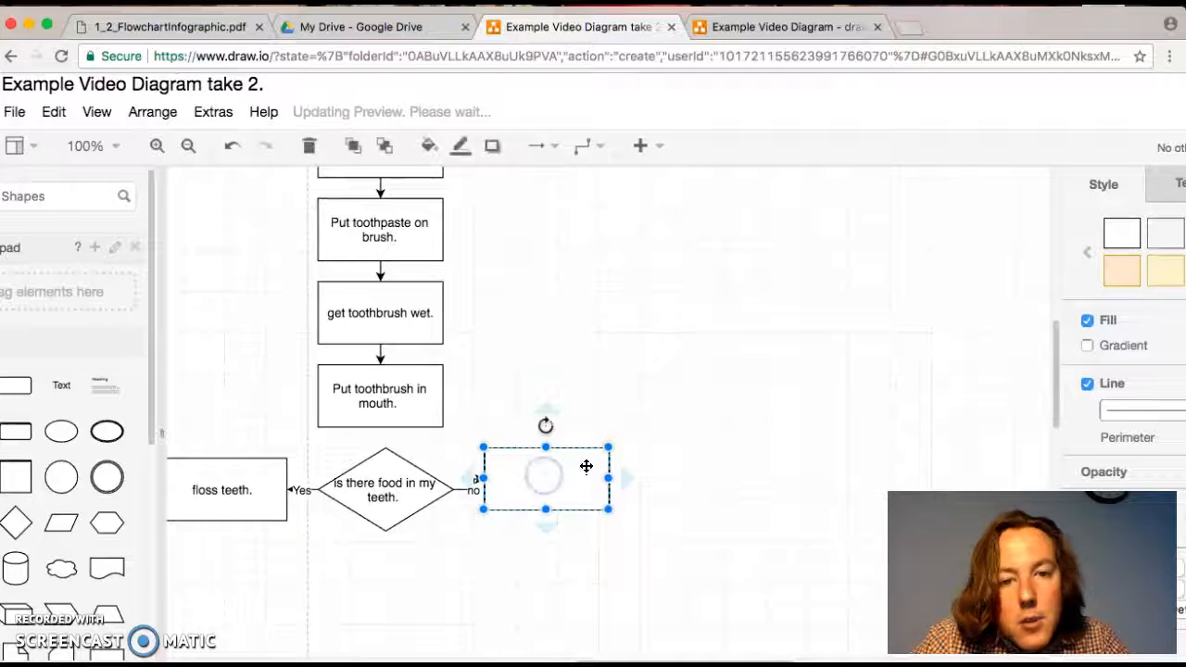
{"action": "double_click", "coordinate": [568, 476]}
{"action": "type", "text": "Rinse mouth and pla"}
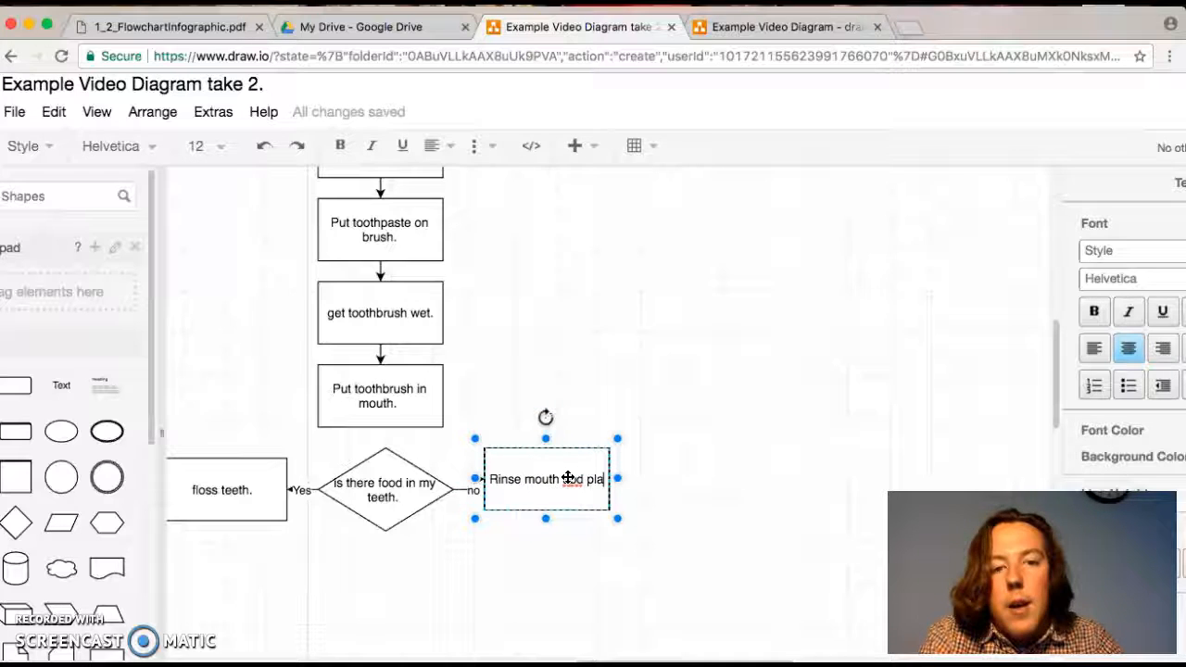
{"action": "type", "text": "y video games."}
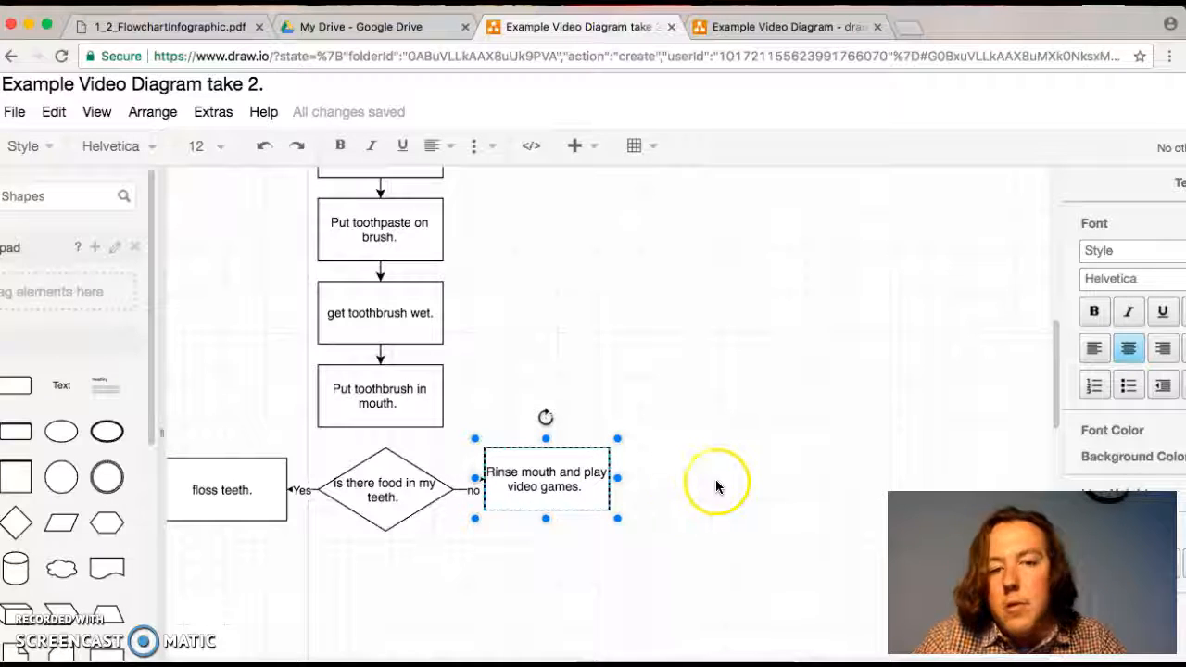
{"action": "left_click", "coordinate": [715, 479]}
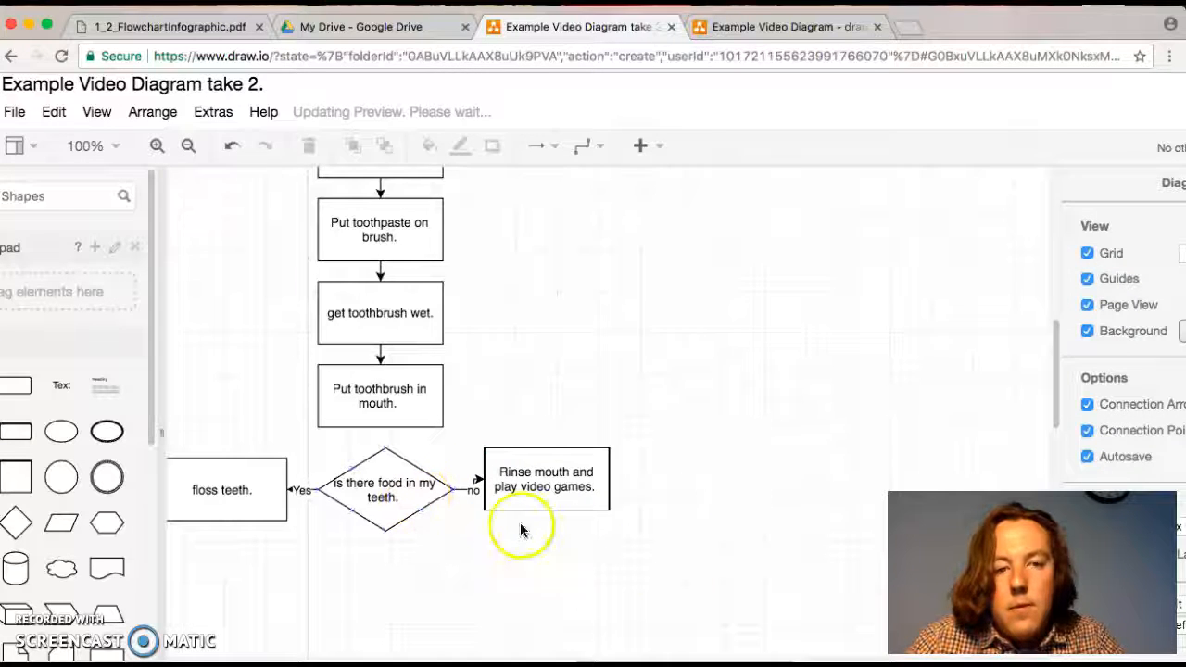
- Connect the "Put toothbrush in mouth." rectangle to the top of the decision diamond with an arrow
{"action": "scroll", "coordinate": [520, 540], "scroll_direction": "left", "scroll_amount": 1}
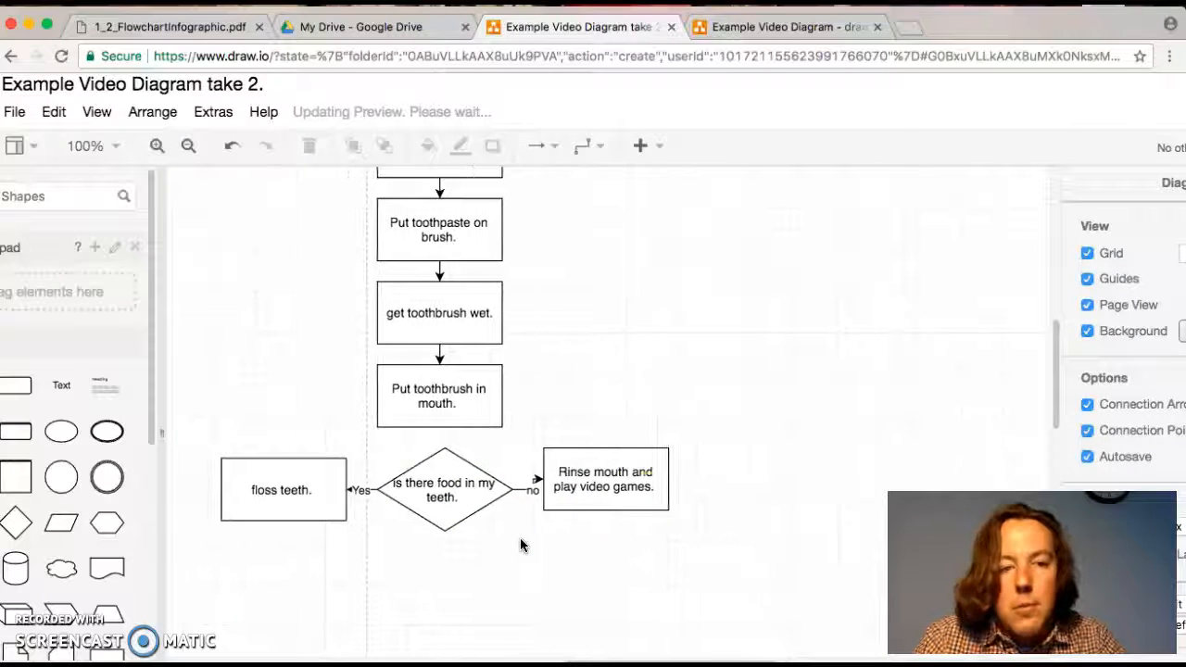
{"action": "scroll", "coordinate": [733, 469], "scroll_direction": "down", "scroll_amount": 2}
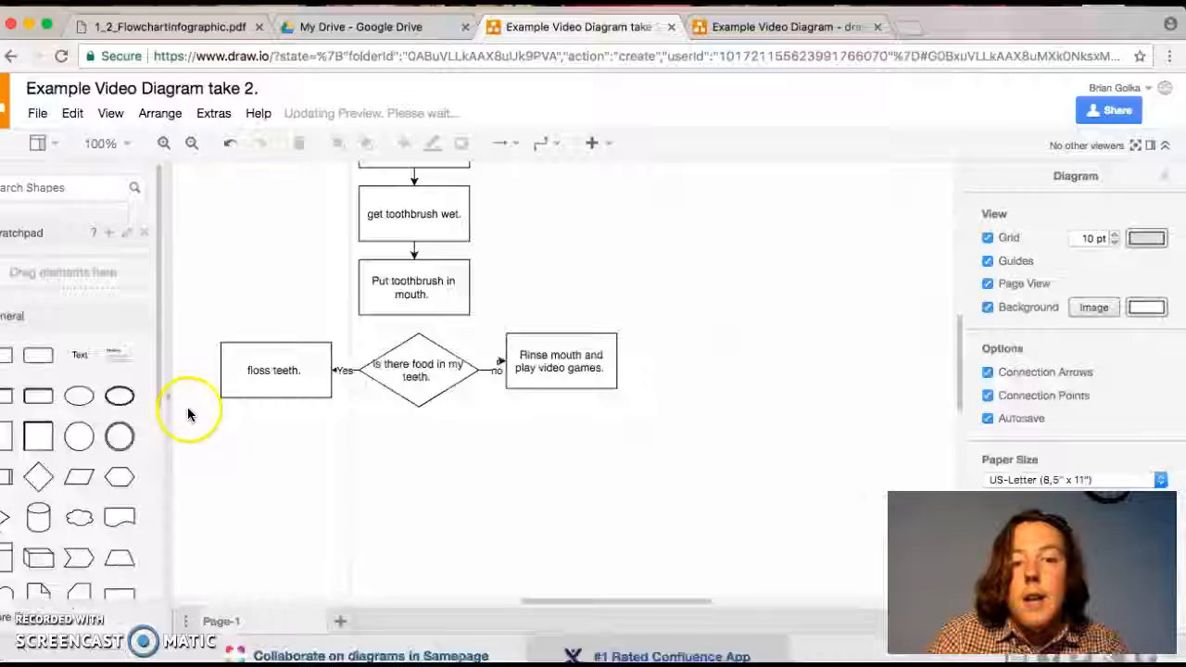
{"action": "left_click", "coordinate": [417, 384]}
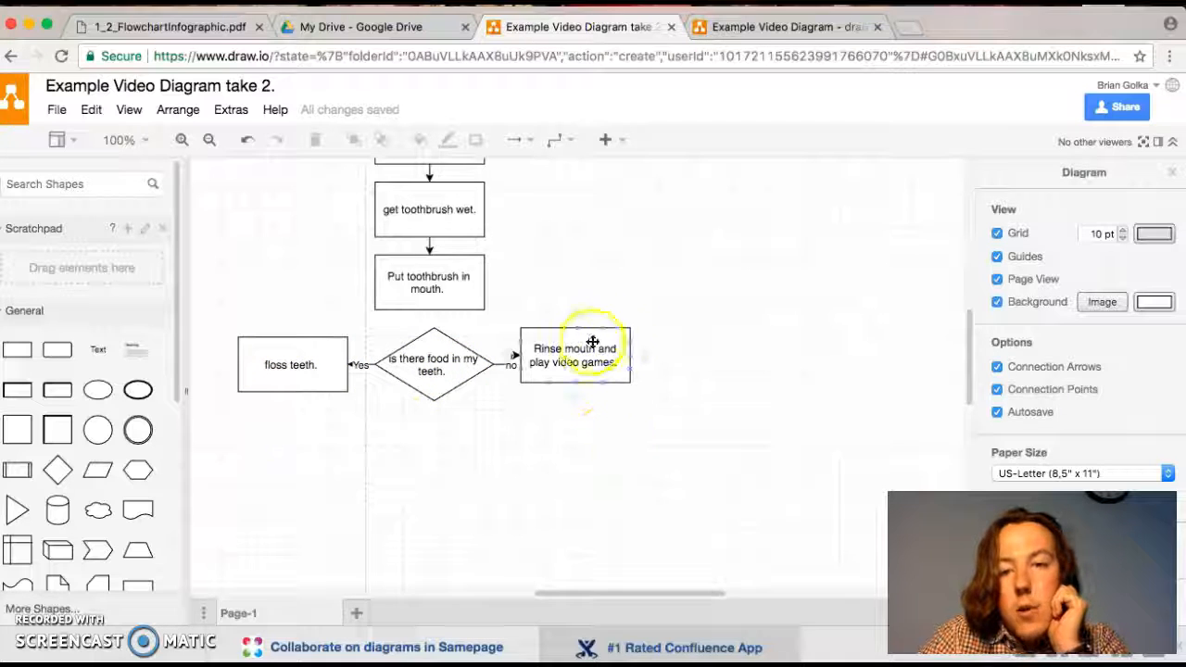
{"action": "scroll", "coordinate": [613, 390], "scroll_direction": "up", "scroll_amount": 5}
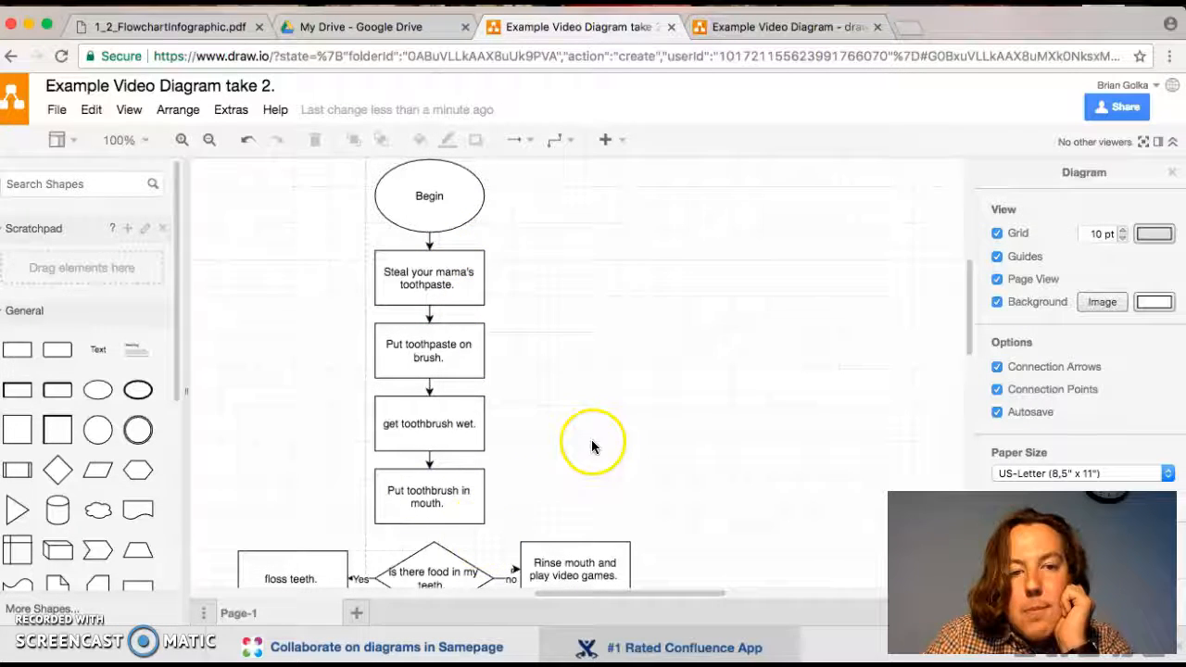
{"action": "left_click", "coordinate": [429, 537]}
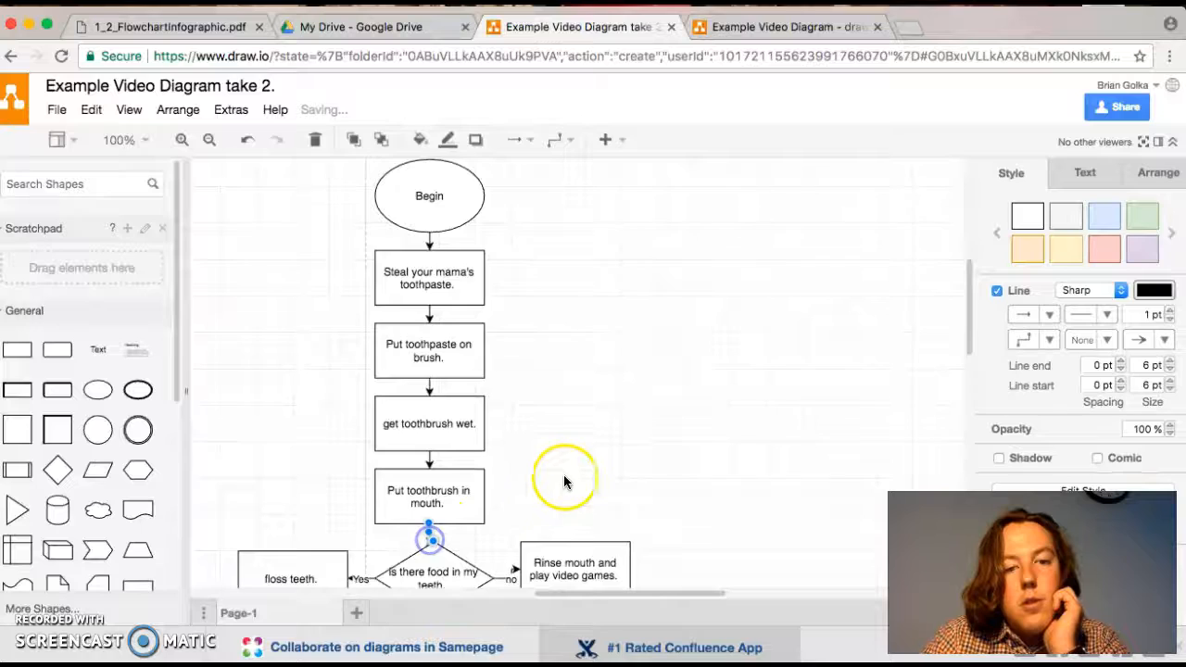
- Place an ellipse below the decision diamond and label it "Finish"
{"action": "scroll", "coordinate": [565, 476], "scroll_direction": "down", "scroll_amount": 3}
{"action": "left_click_drag", "start_coordinate": [92, 390], "coordinate": [461, 525]}
{"action": "left_click", "coordinate": [445, 525]}
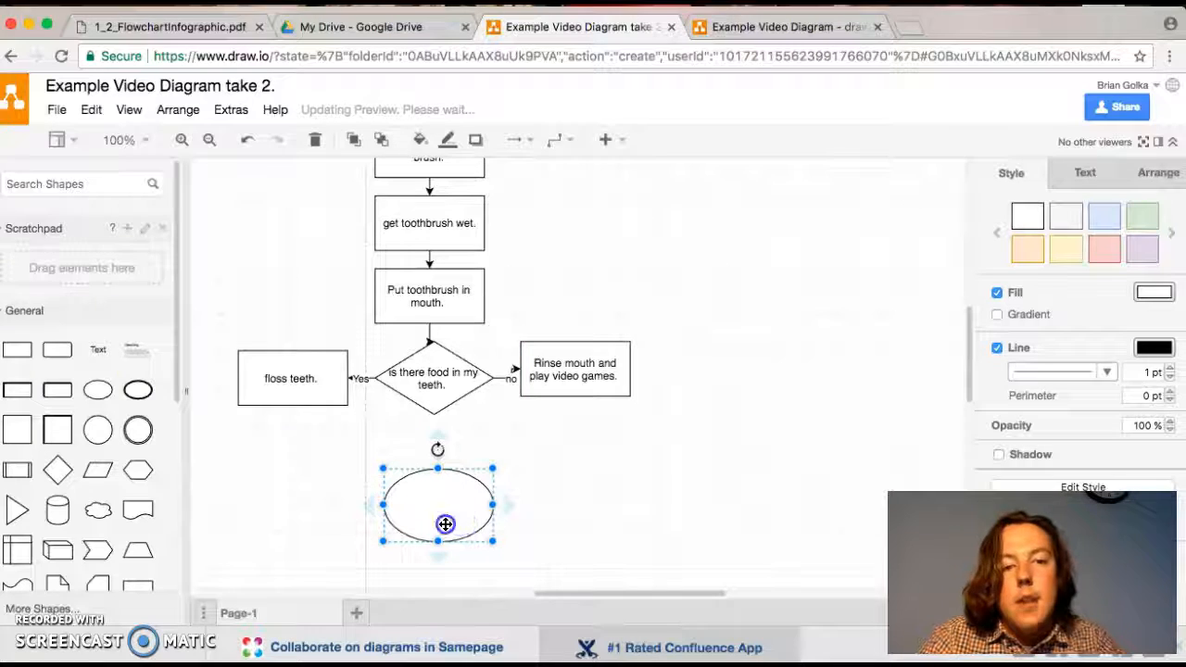
{"action": "double_click", "coordinate": [445, 524]}
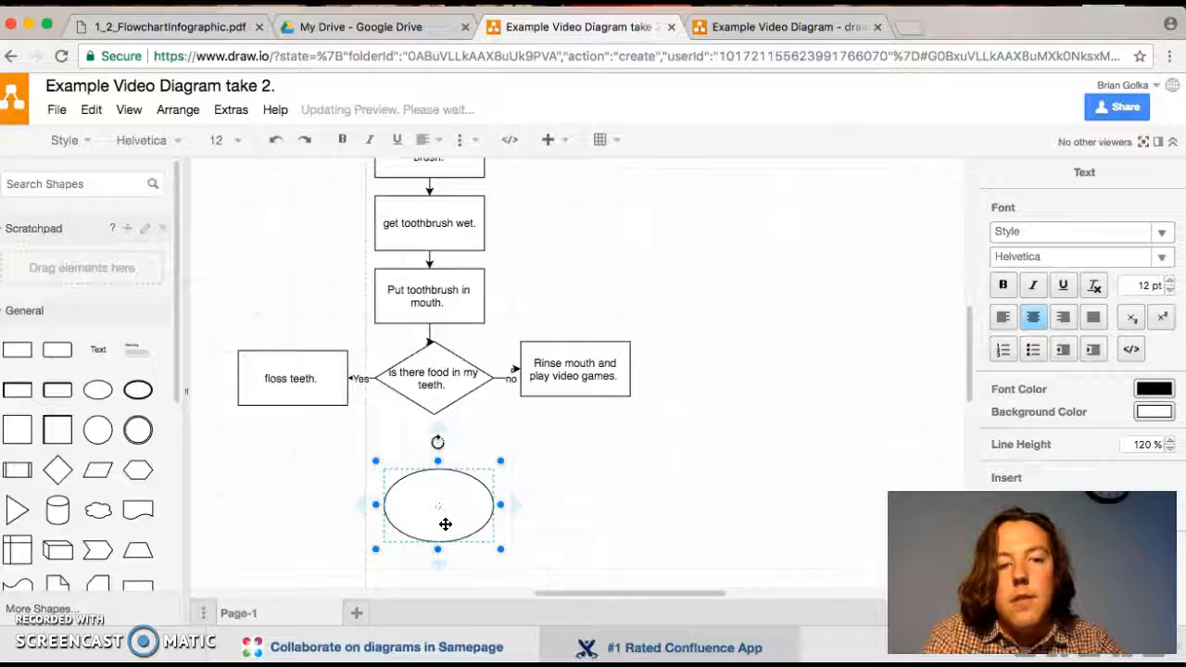
{"action": "left_click", "coordinate": [603, 490]}
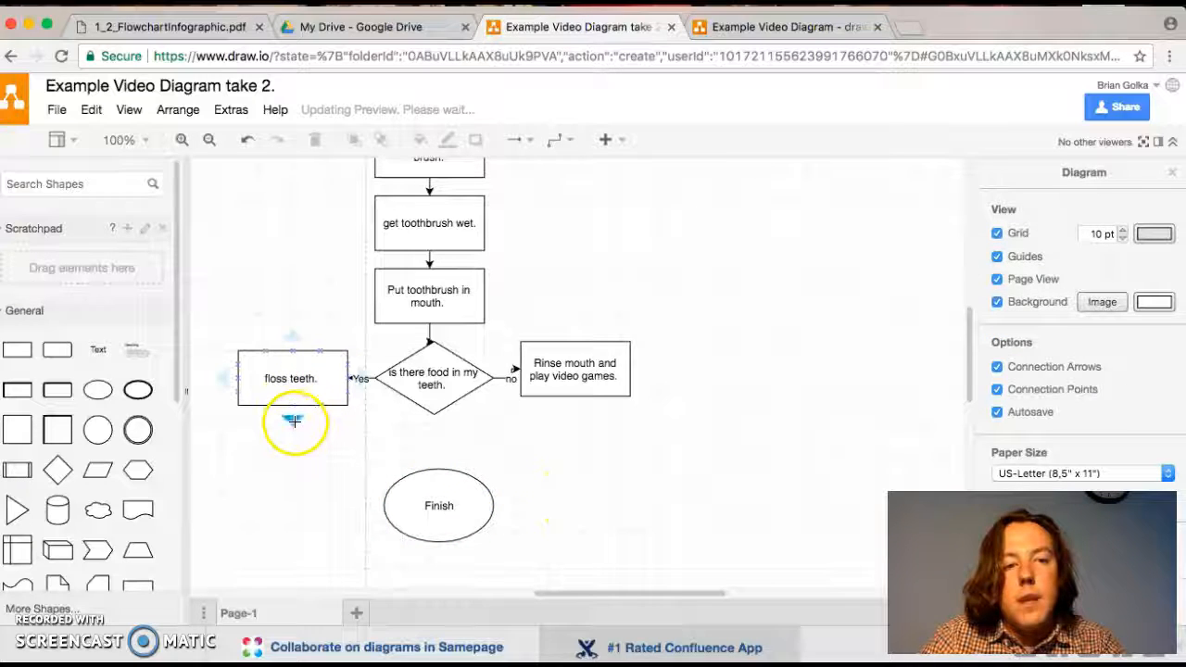
- Draw an arrow from the bottom of the "floss teeth." rectangle to the left side of the Finish ellipse
{"action": "left_click", "coordinate": [293, 421]}
{"action": "key", "text": "Delete"}
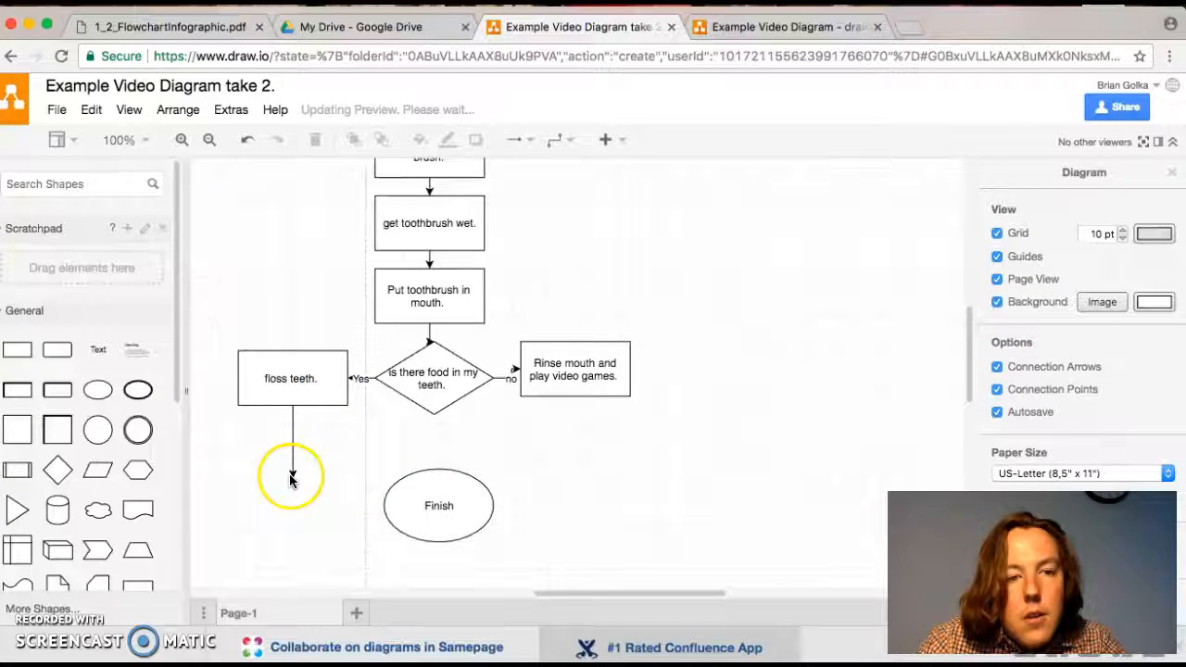
{"action": "left_click_drag", "start_coordinate": [293, 478], "coordinate": [374, 505]}
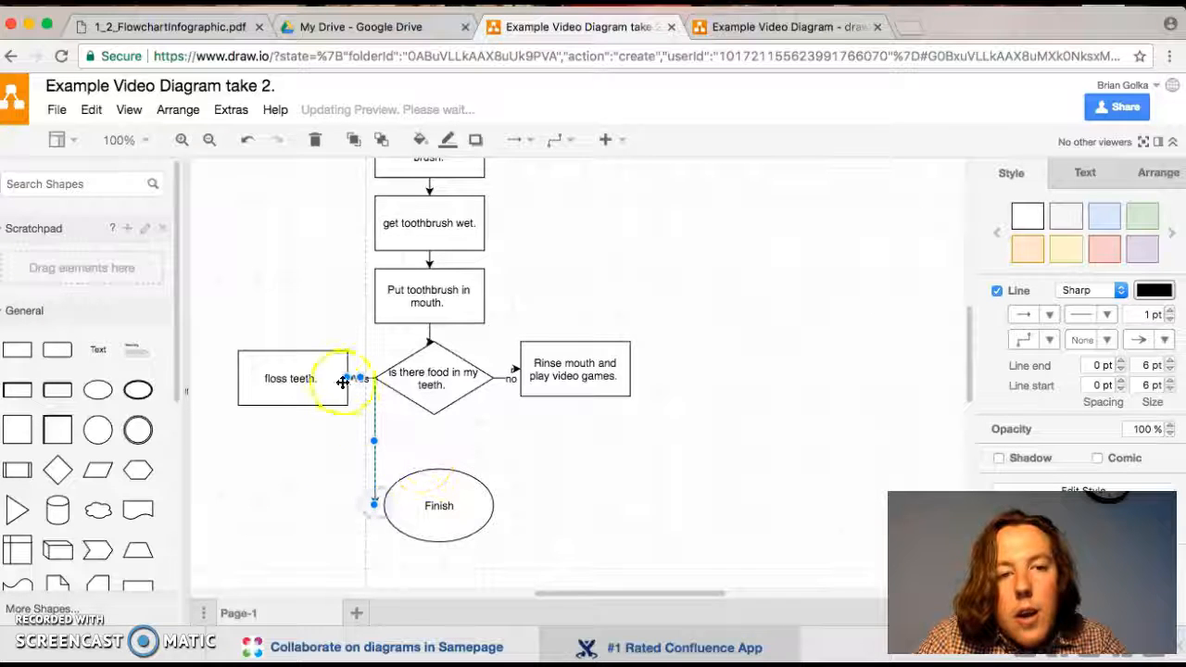
{"action": "left_click_drag", "start_coordinate": [363, 378], "coordinate": [358, 445]}
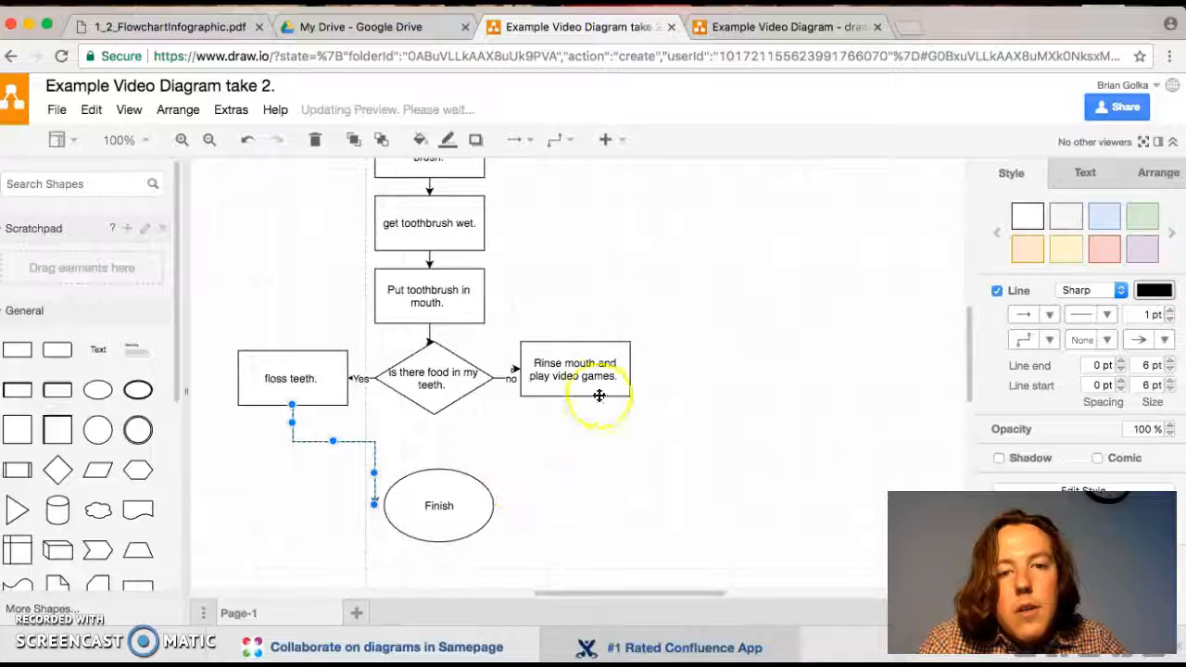
- Draw an arrow from the bottom of the "Rinse mouth and play video games." rectangle to the upper right of the Finish ellipse
{"action": "left_click_drag", "start_coordinate": [574, 410], "coordinate": [581, 484]}
{"action": "left_click", "coordinate": [573, 466]}
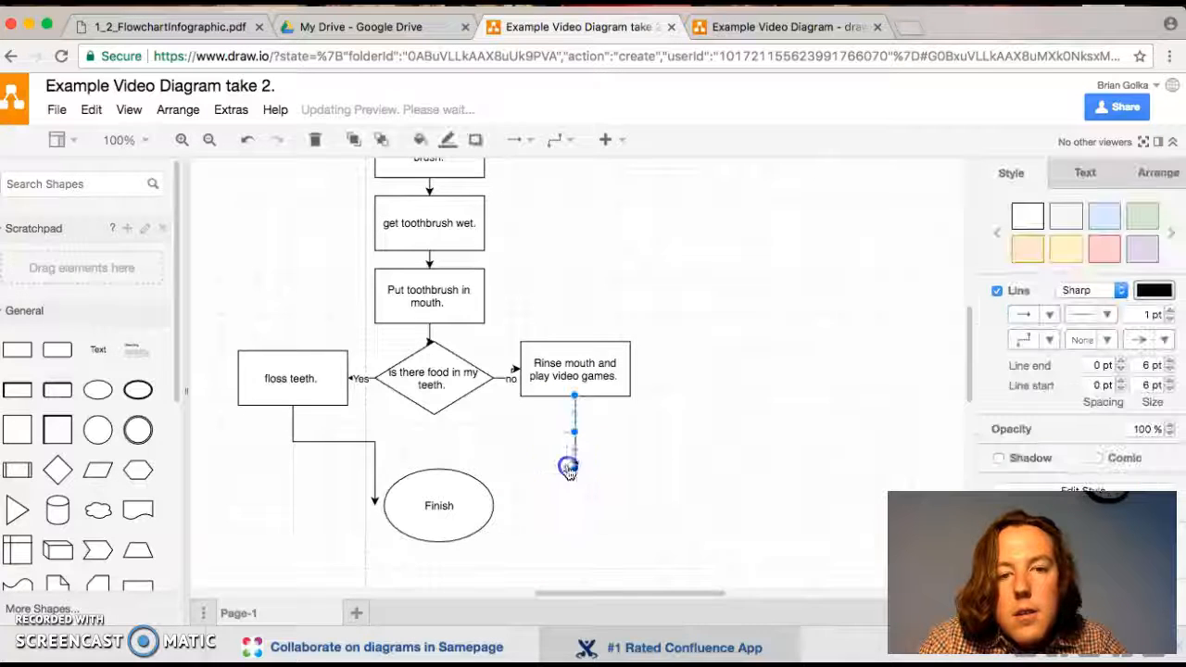
{"action": "left_click_drag", "start_coordinate": [493, 484], "coordinate": [539, 452]}
{"action": "left_click", "coordinate": [652, 530]}
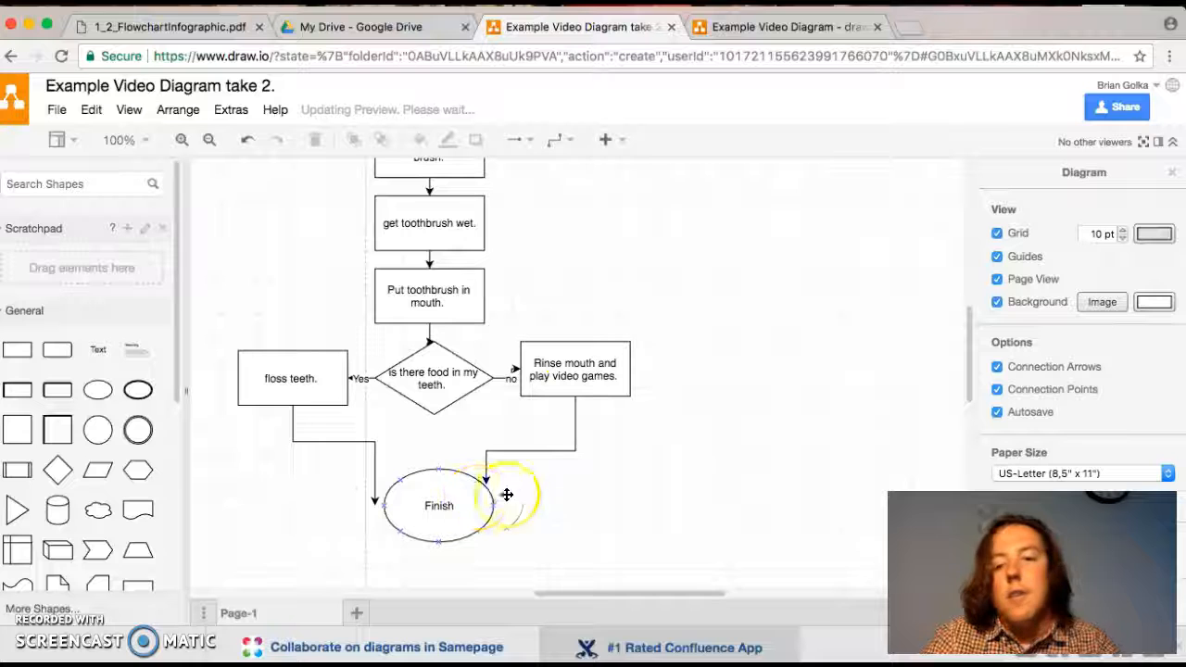
{"action": "scroll", "coordinate": [728, 429], "scroll_direction": "up", "scroll_amount": 5}
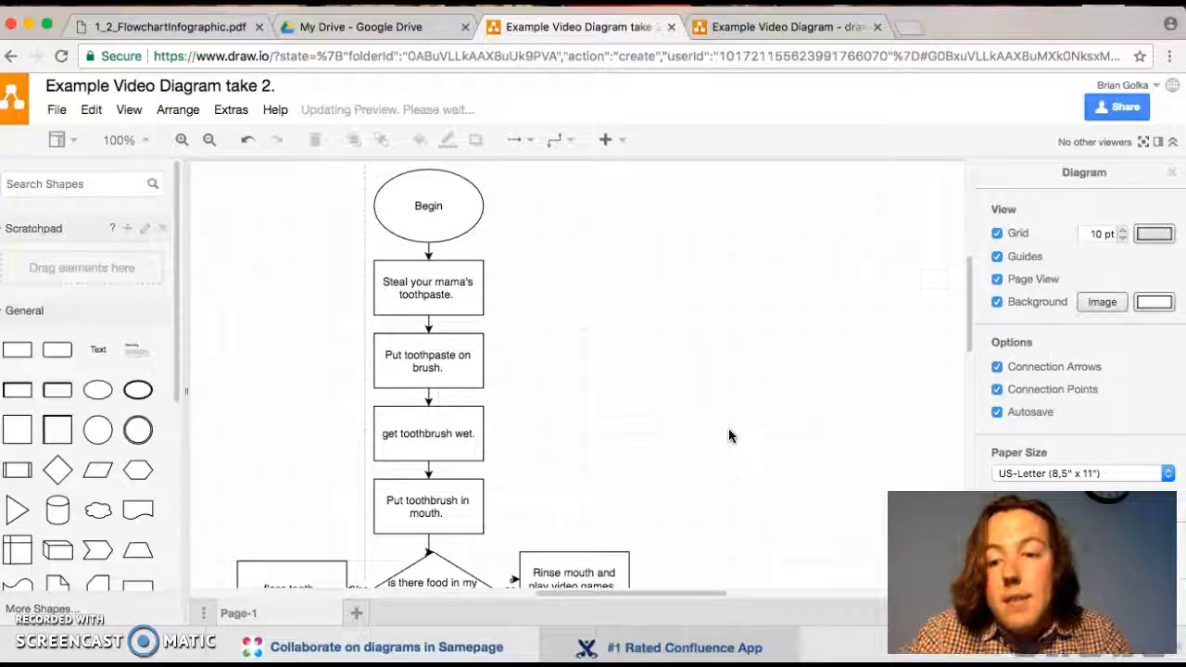
{"action": "left_click", "coordinate": [693, 328]}
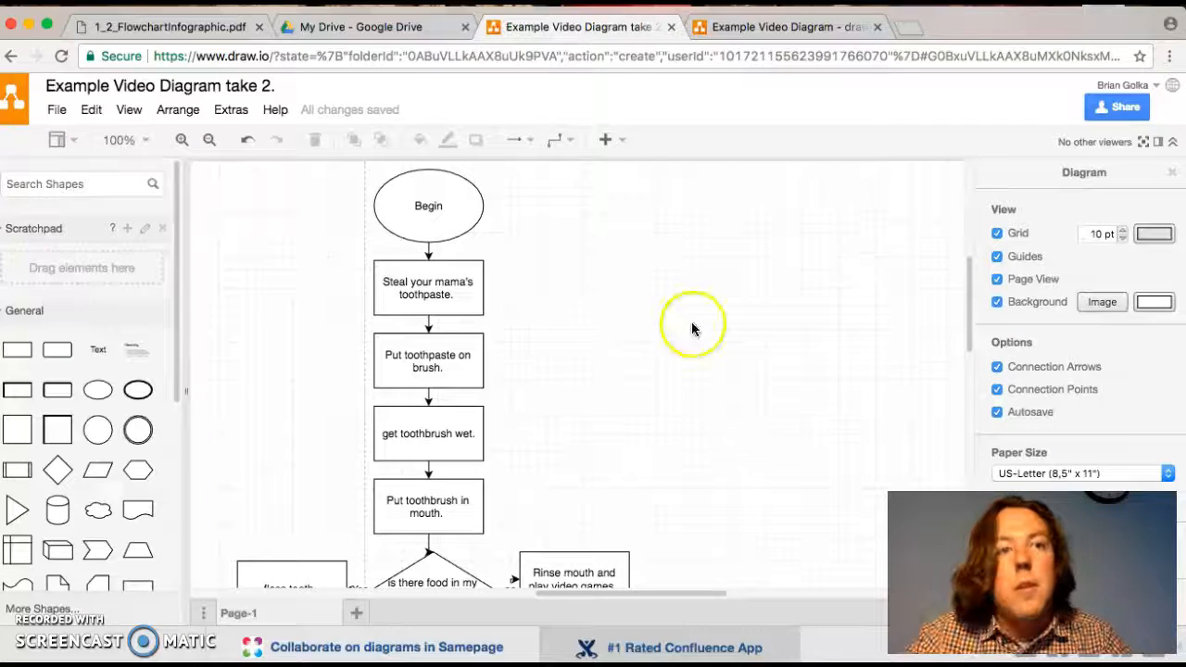